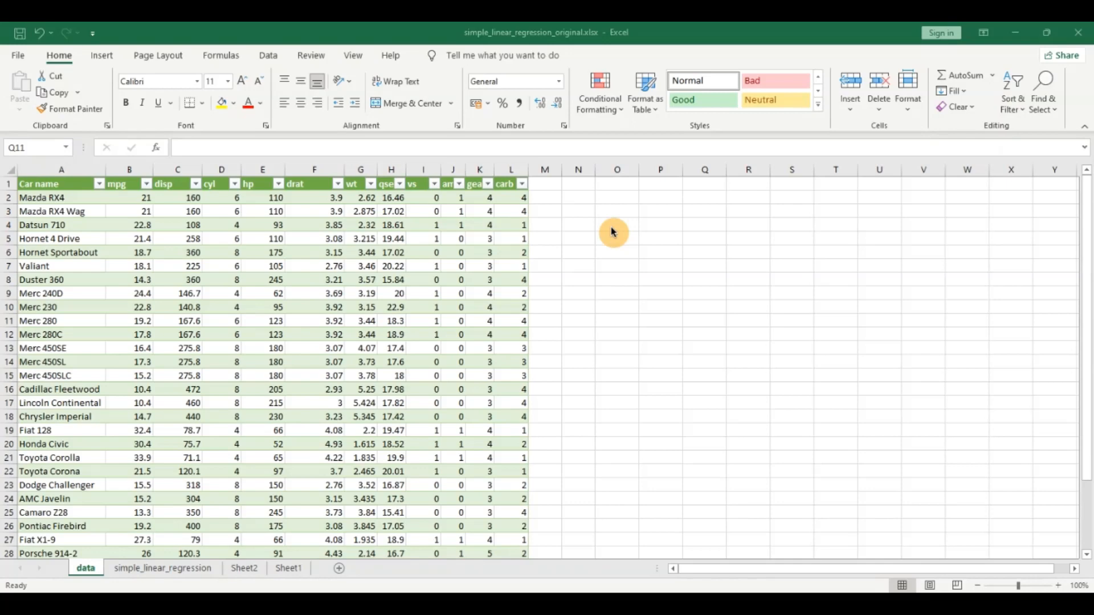
Inspect the mpg and disp columns in the car data table.
click(614, 211)
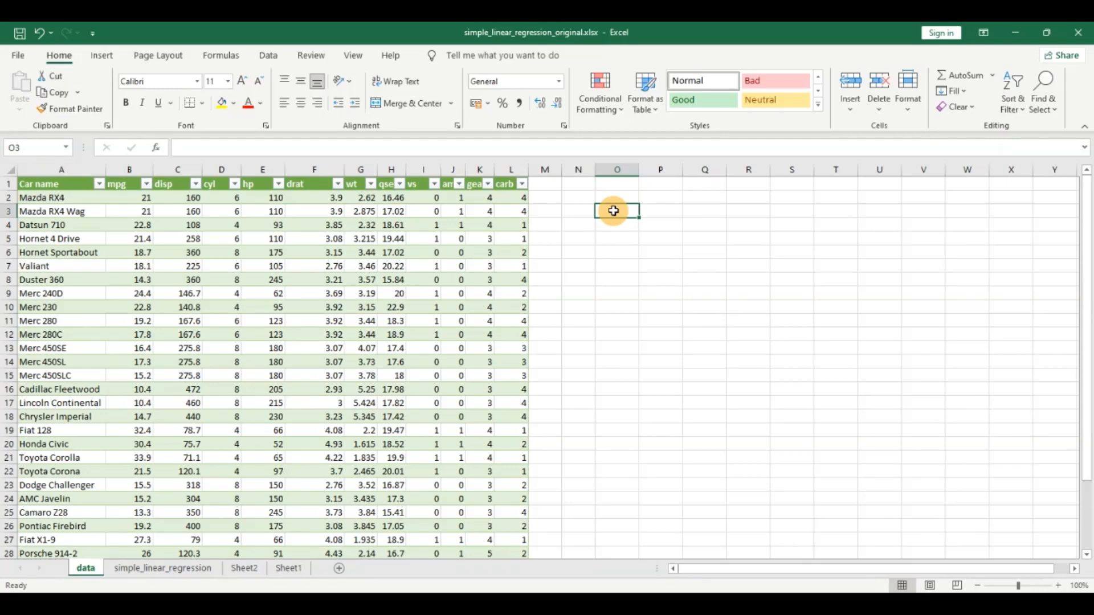
click(126, 184)
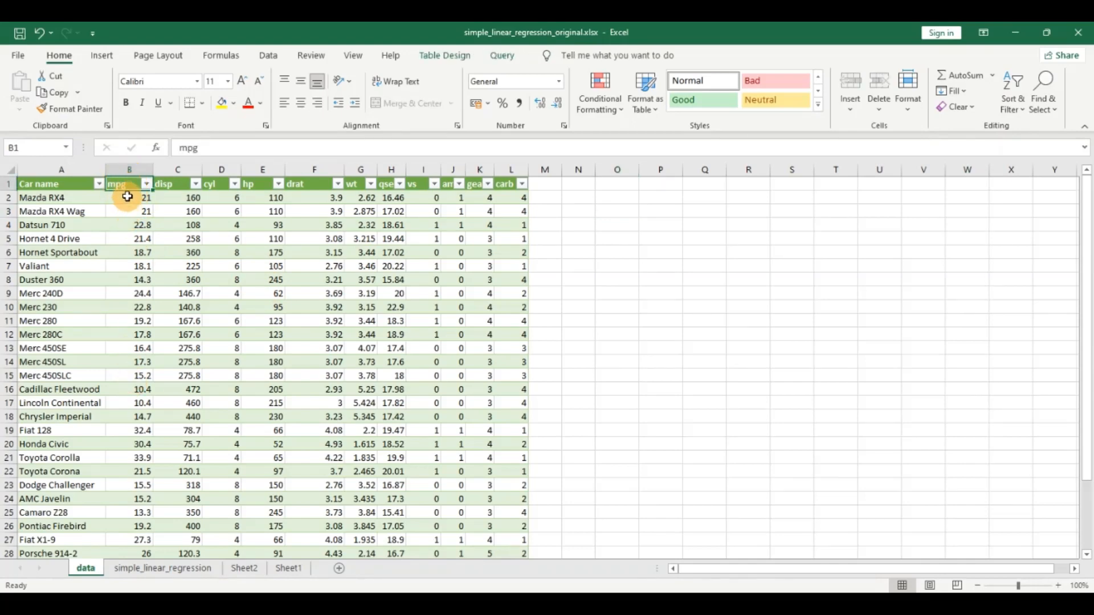
click(174, 184)
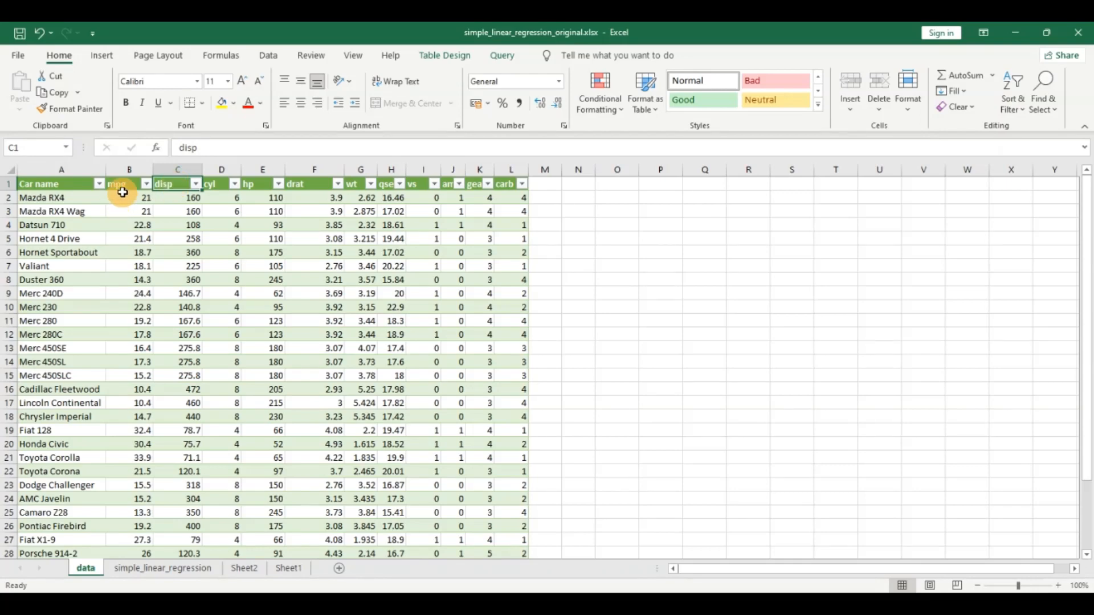
click(142, 210)
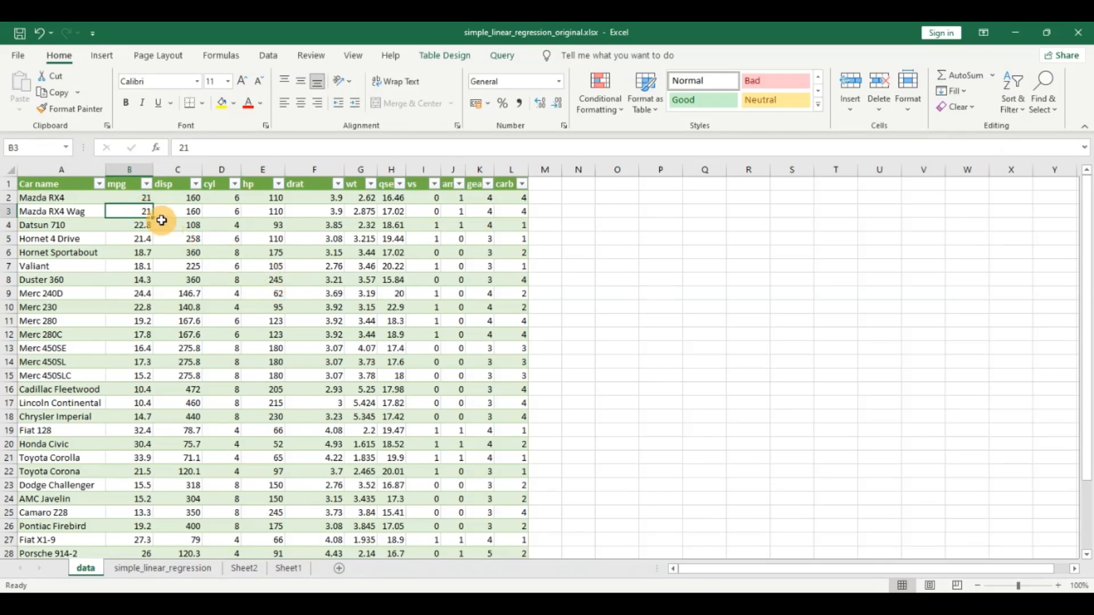
Start a Covariance analysis and set its input range to the mpg and disp columns, $B$1:$C$33.
click(268, 55)
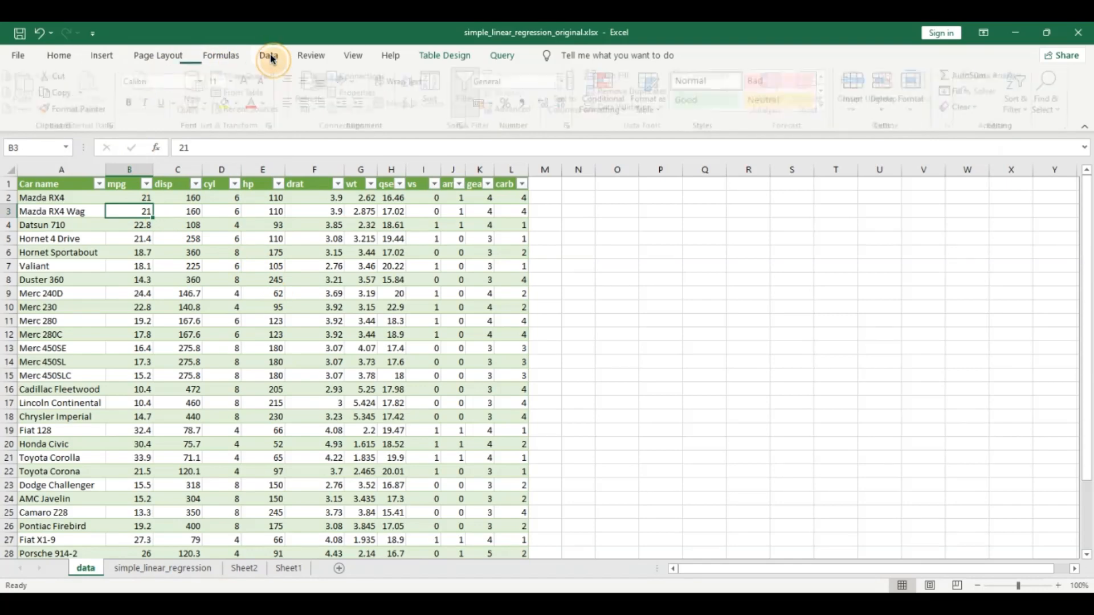
click(1003, 77)
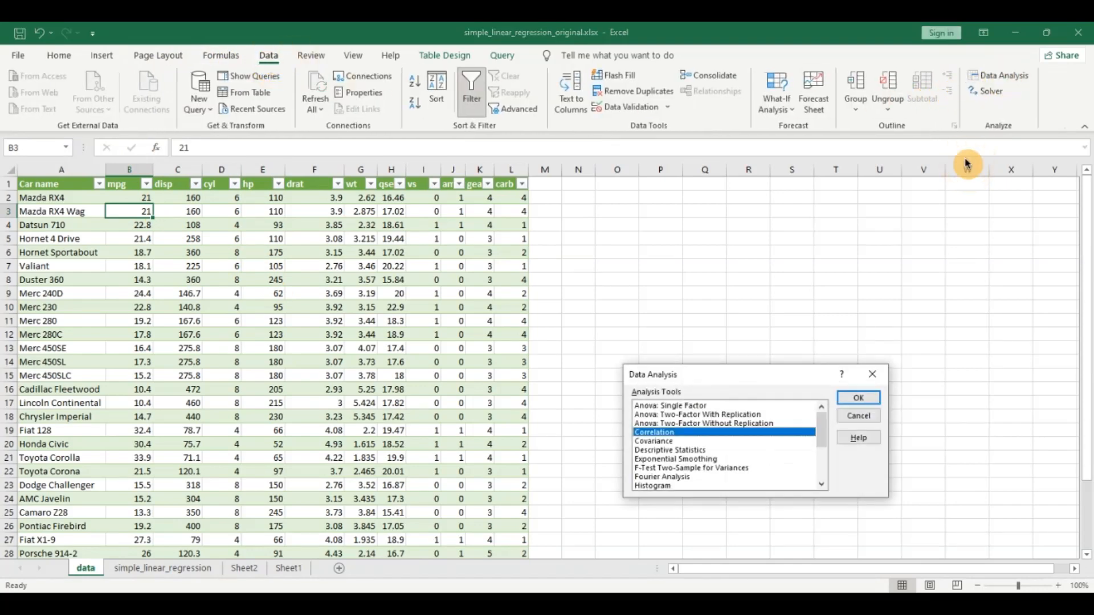
click(664, 442)
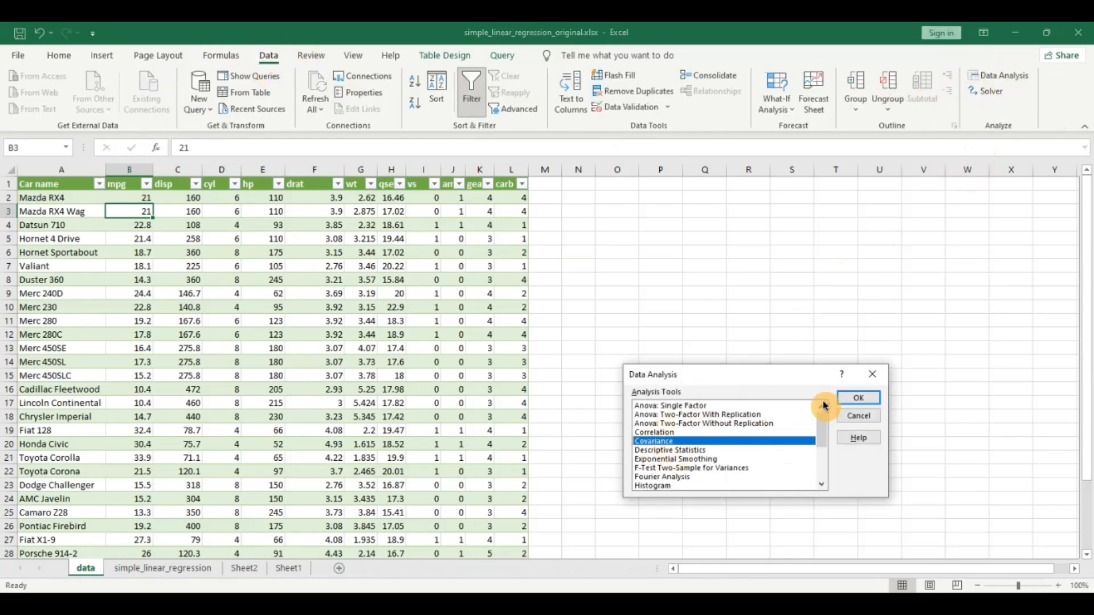
click(857, 398)
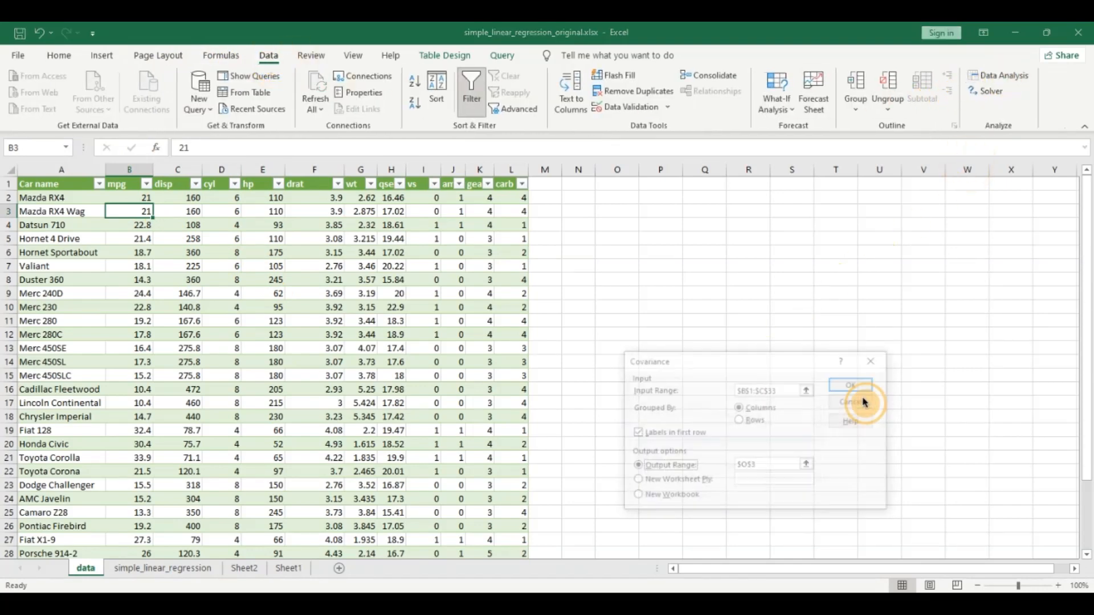
click(808, 390)
click(123, 185)
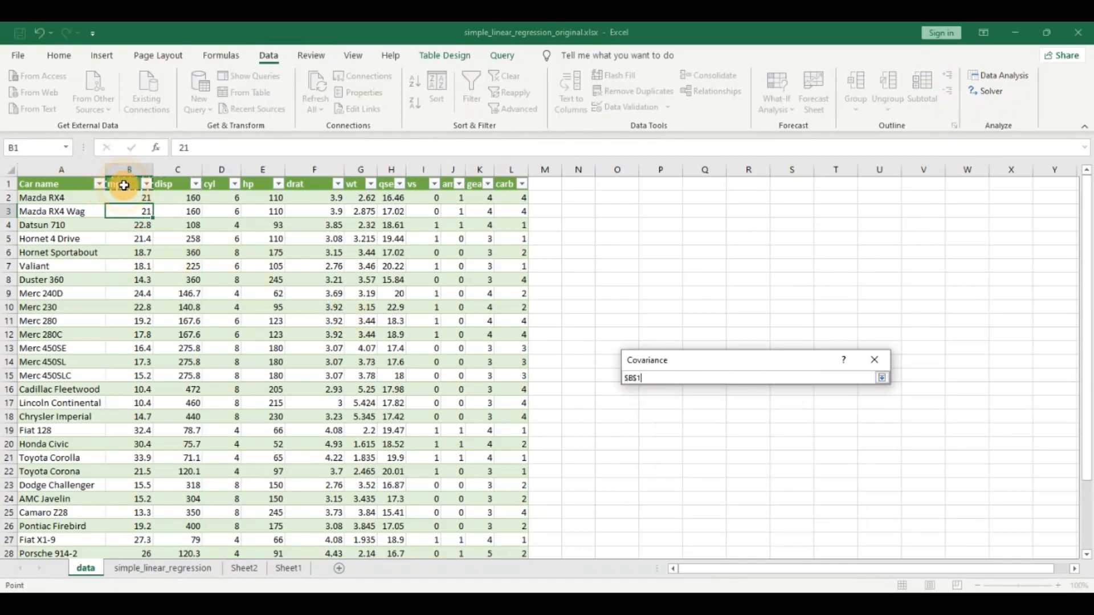
key(shift+Right)
key(ctrl+shift+Down)
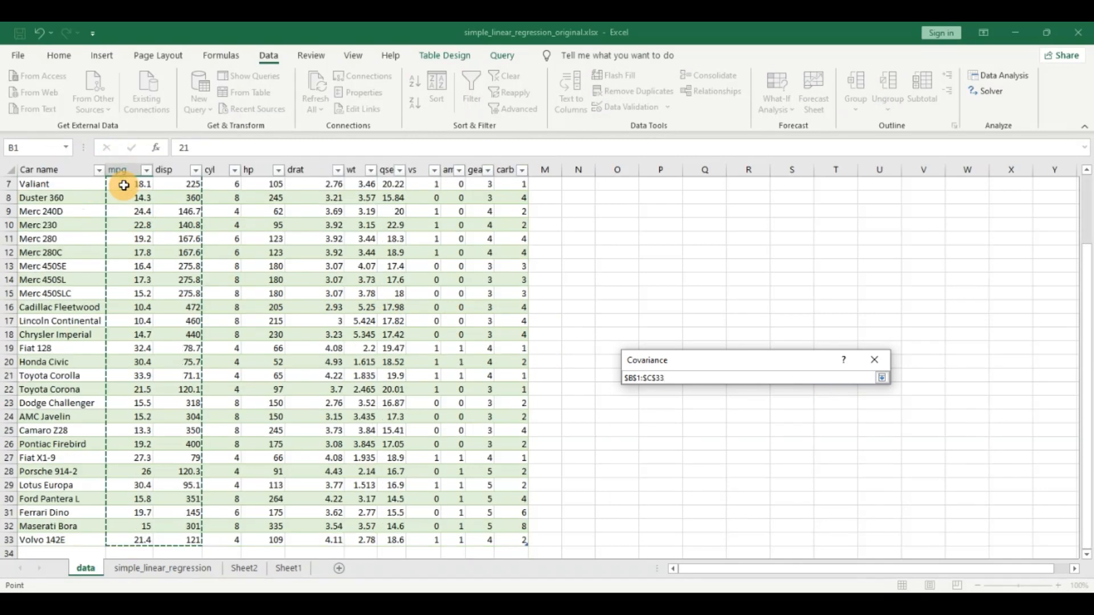
scroll(124, 185, up, 2)
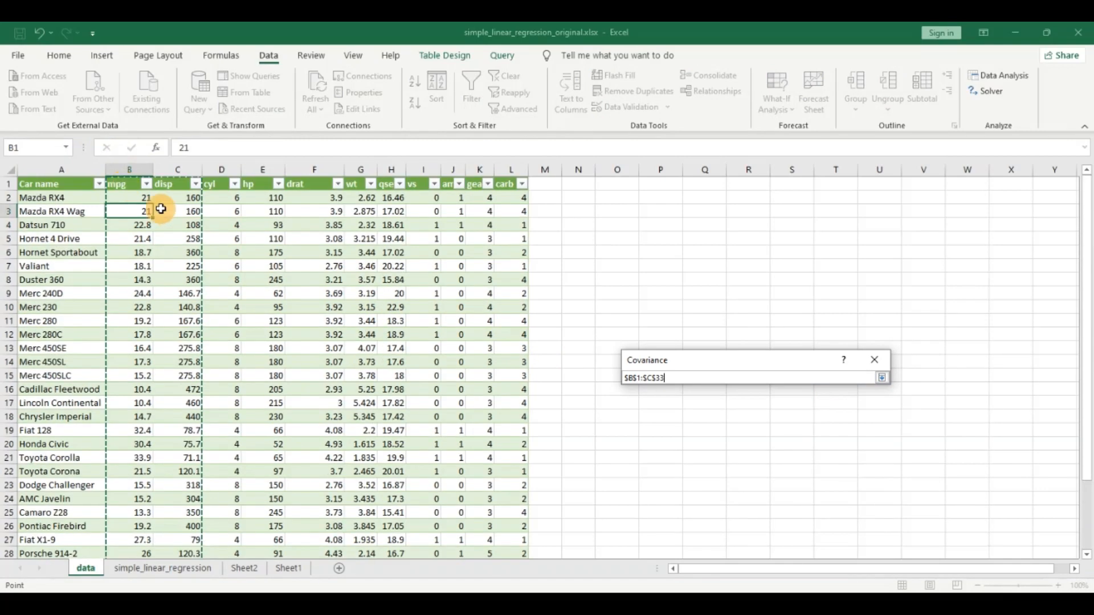
click(883, 378)
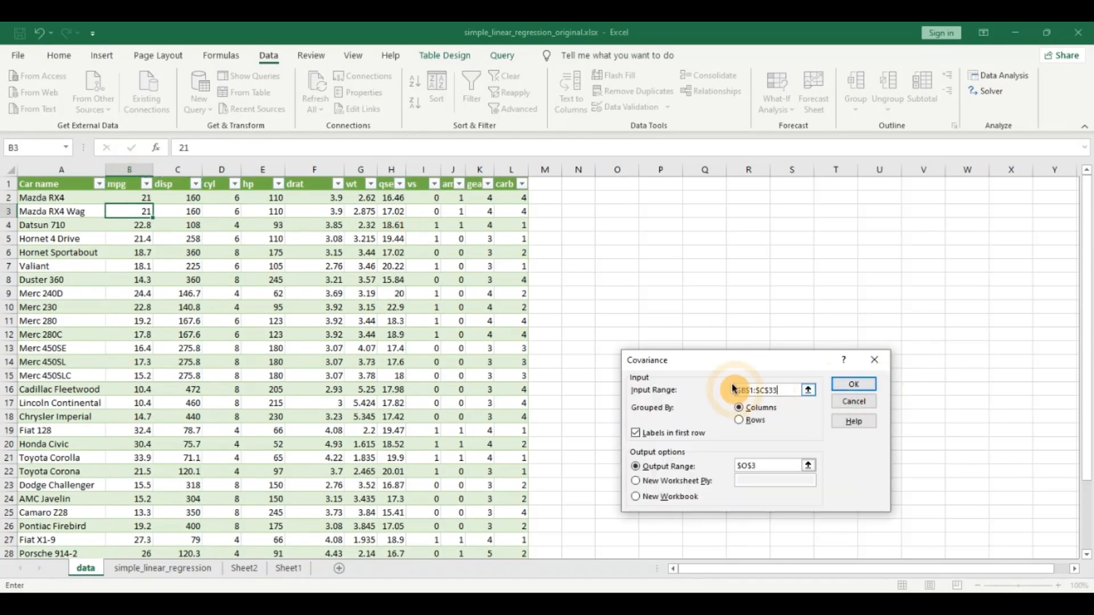
Keep labels in the first row, set the covariance output range to $O$3, and run the analysis.
click(637, 434)
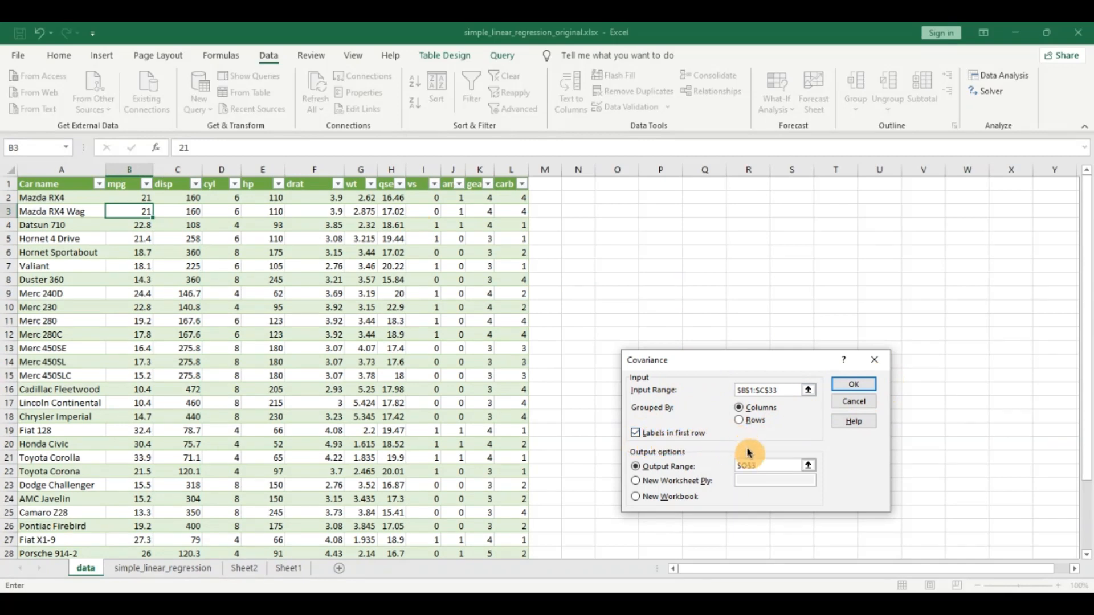
click(808, 465)
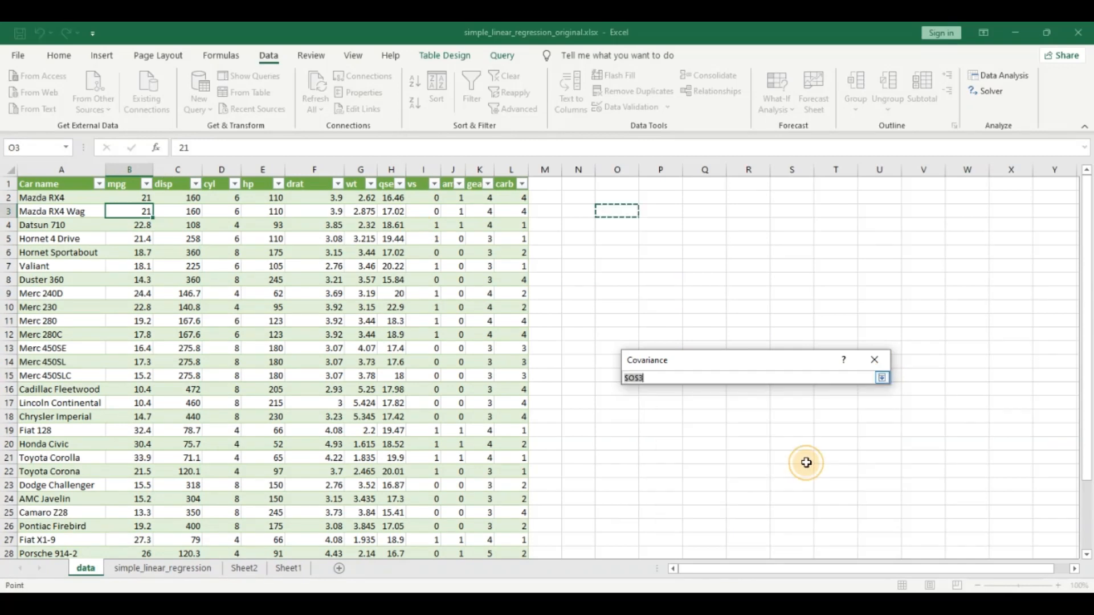
click(614, 212)
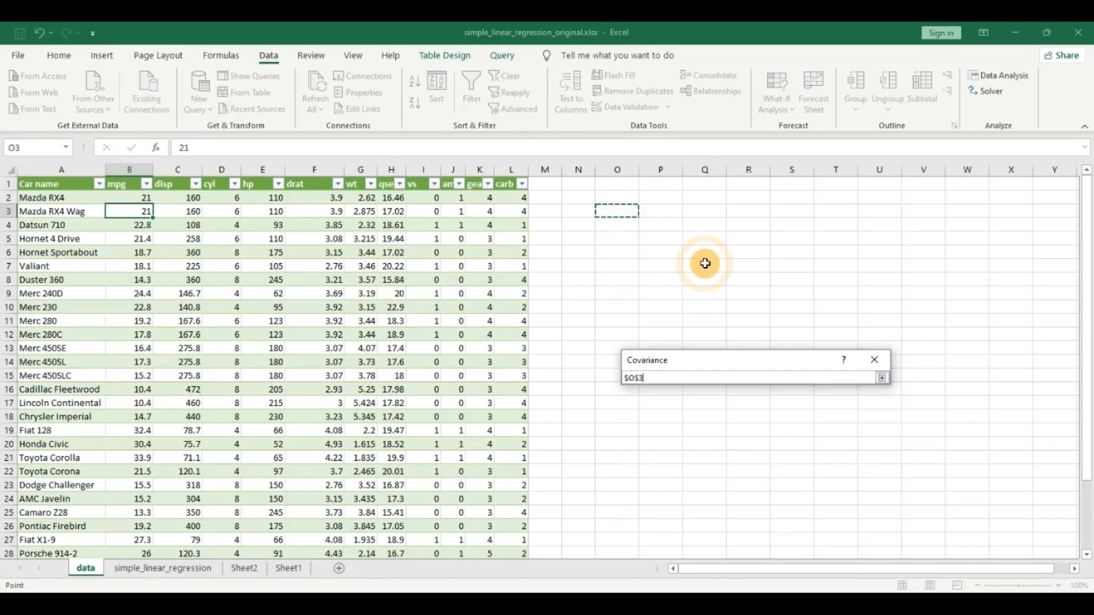
click(884, 380)
click(869, 376)
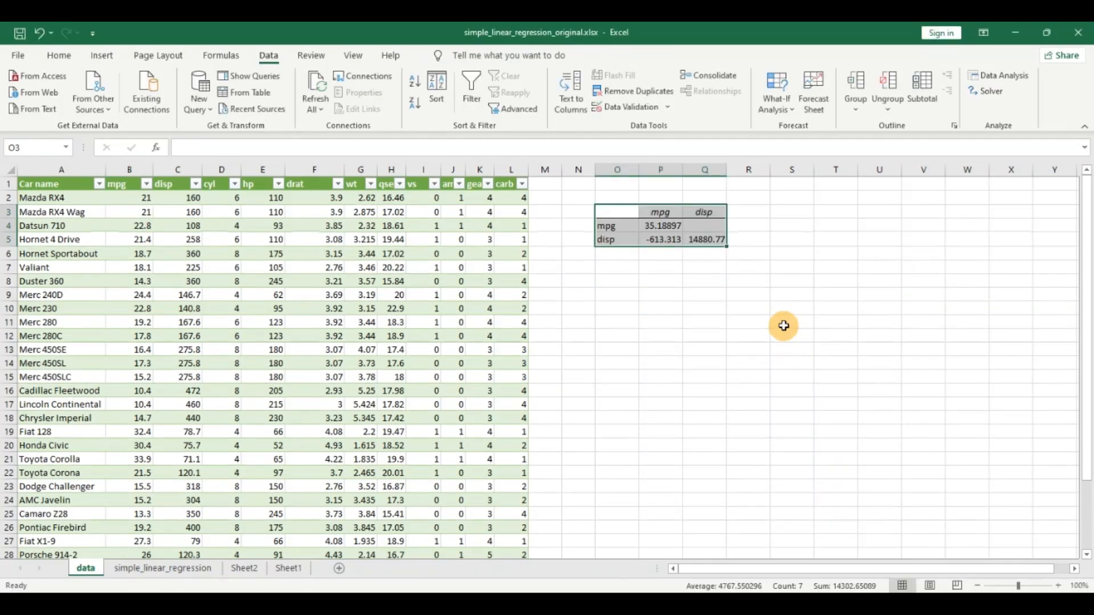
Examine the covariance between mpg and disp in the output table.
click(626, 323)
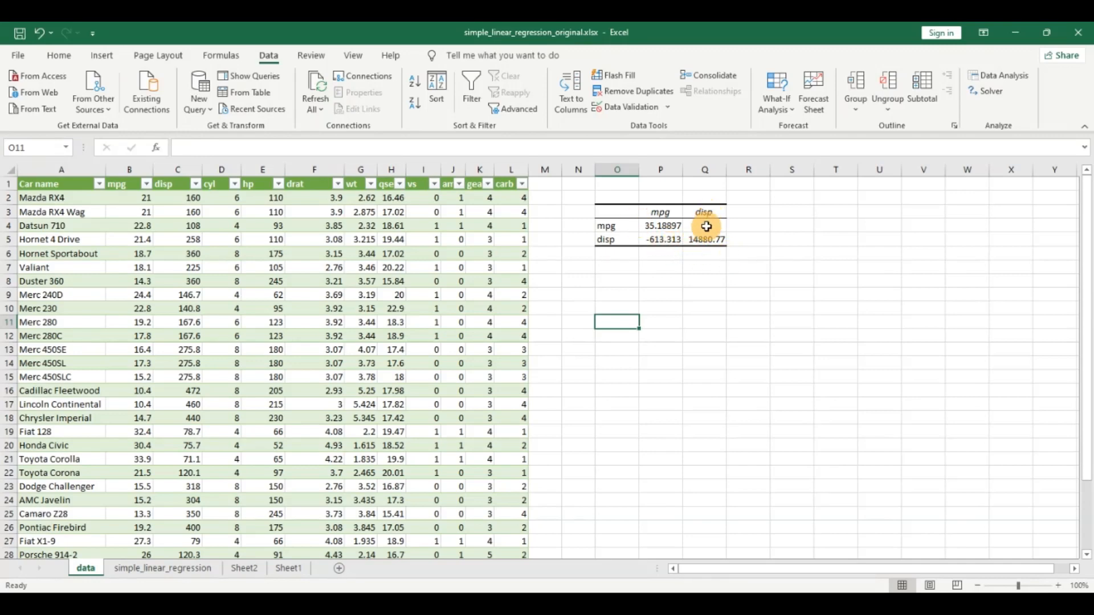
click(666, 212)
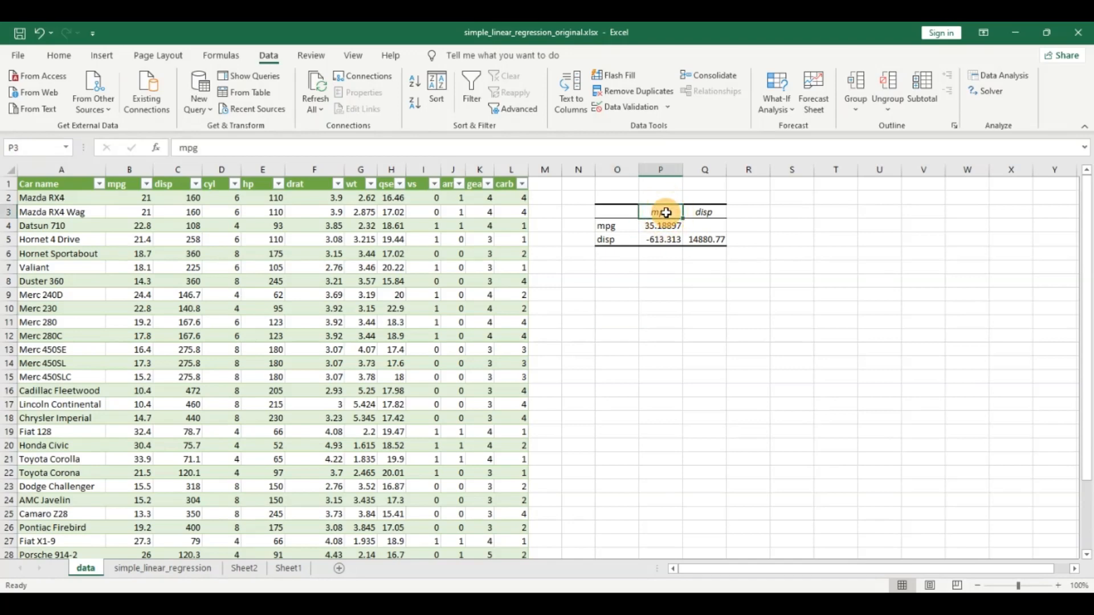
click(663, 240)
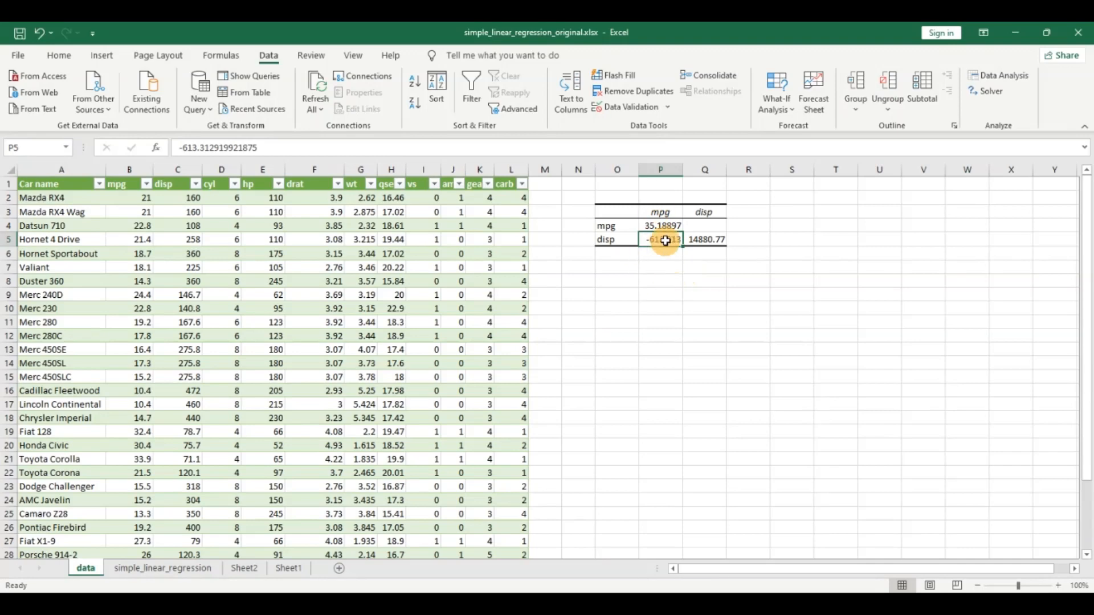
click(661, 212)
click(671, 246)
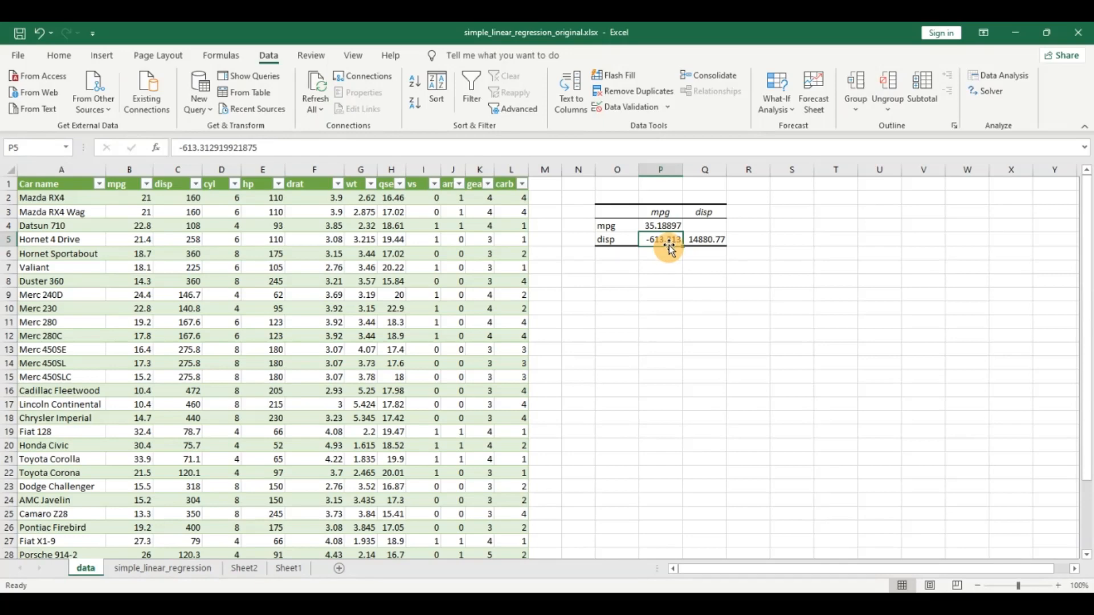
Start a Correlation analysis using the mpg and disp columns, $B$1:$C$33, as the input range.
click(623, 271)
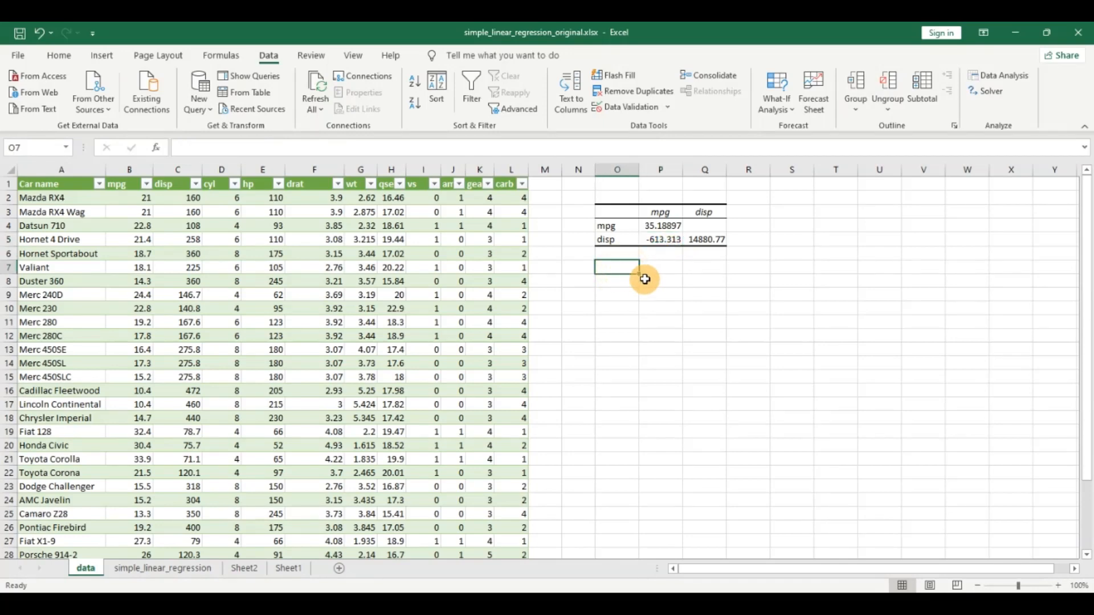
click(1000, 76)
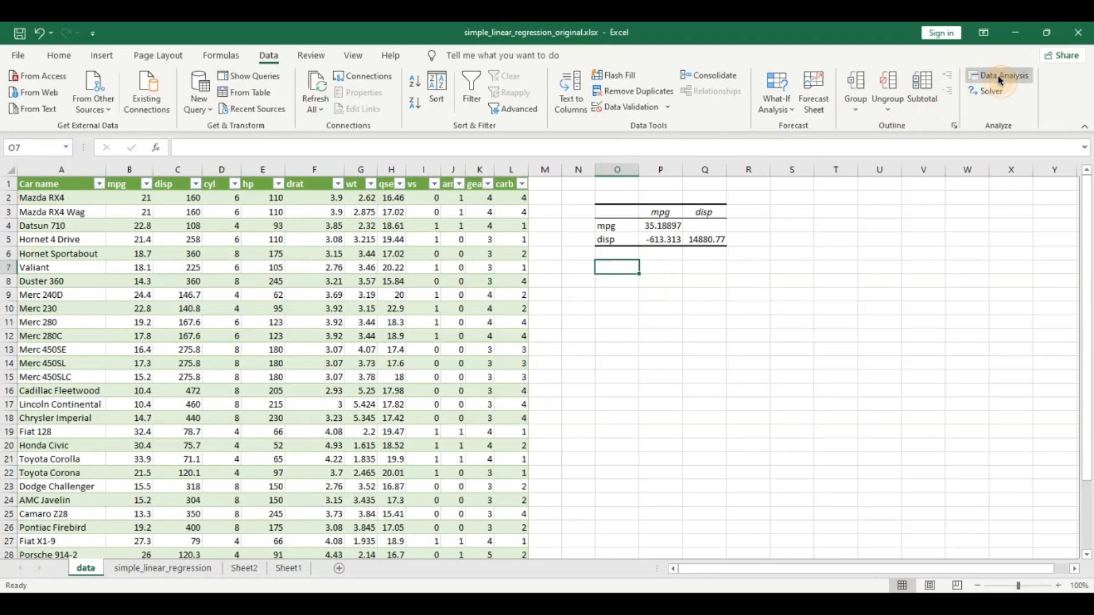
click(659, 432)
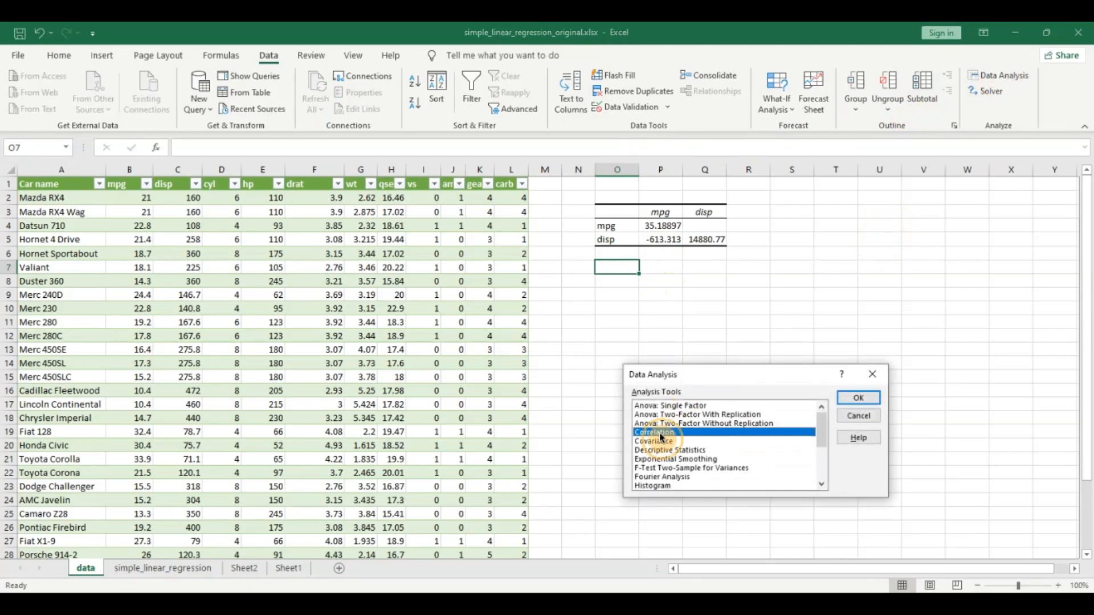
click(856, 398)
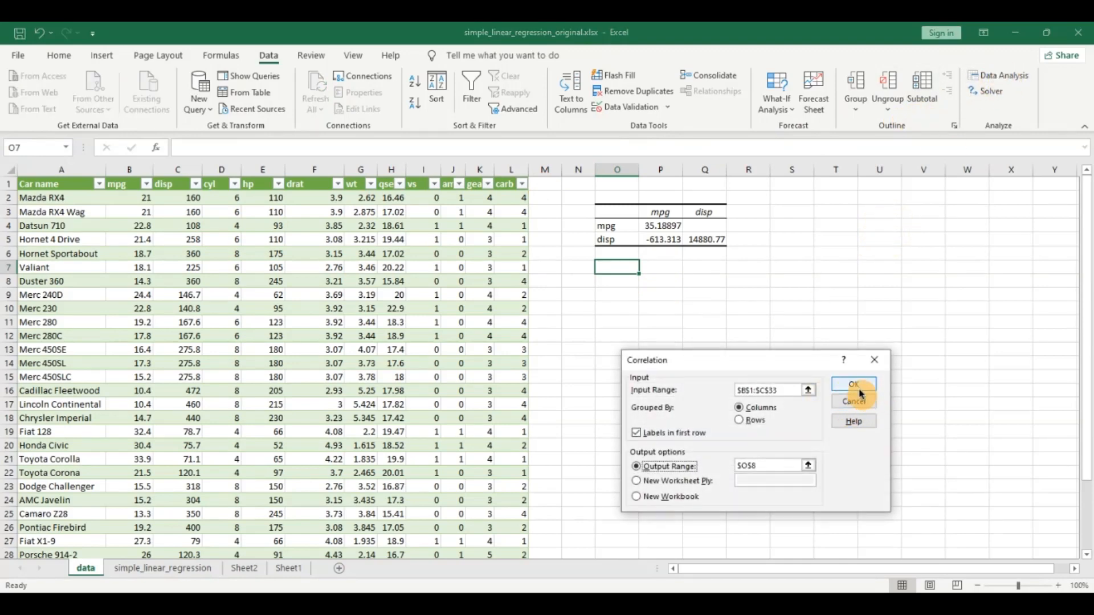
click(809, 390)
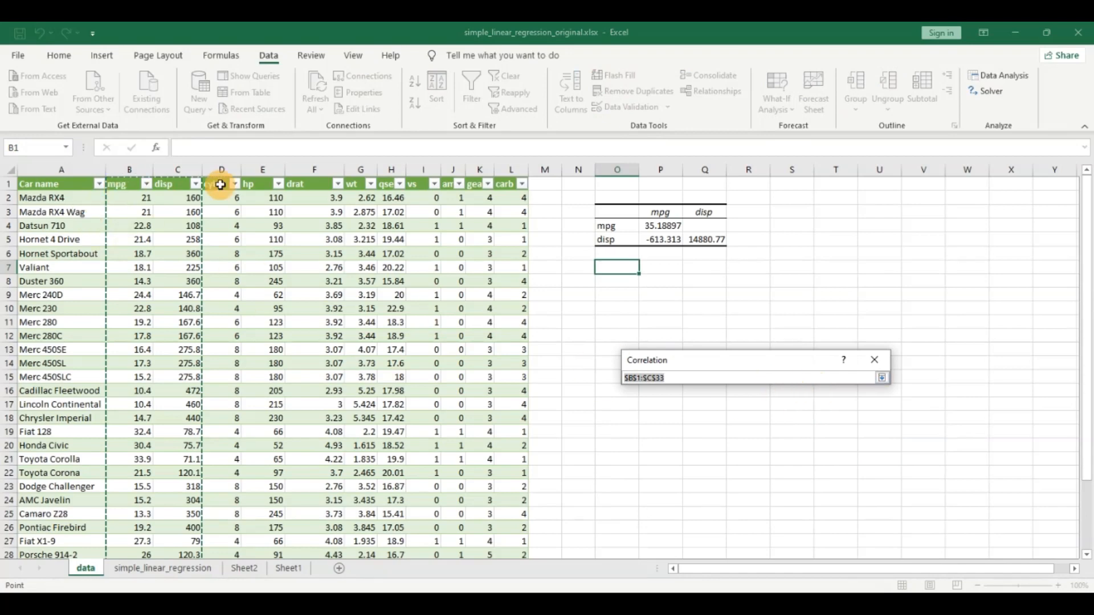
click(882, 379)
Set the correlation output range to $O$7 and run the analysis.
click(635, 466)
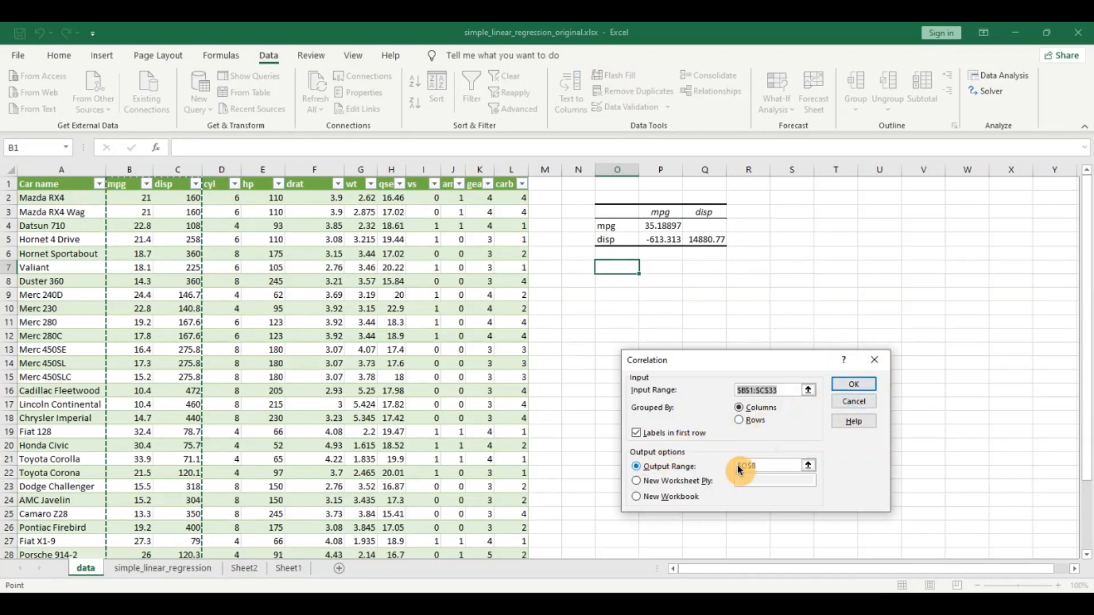
click(811, 464)
click(600, 269)
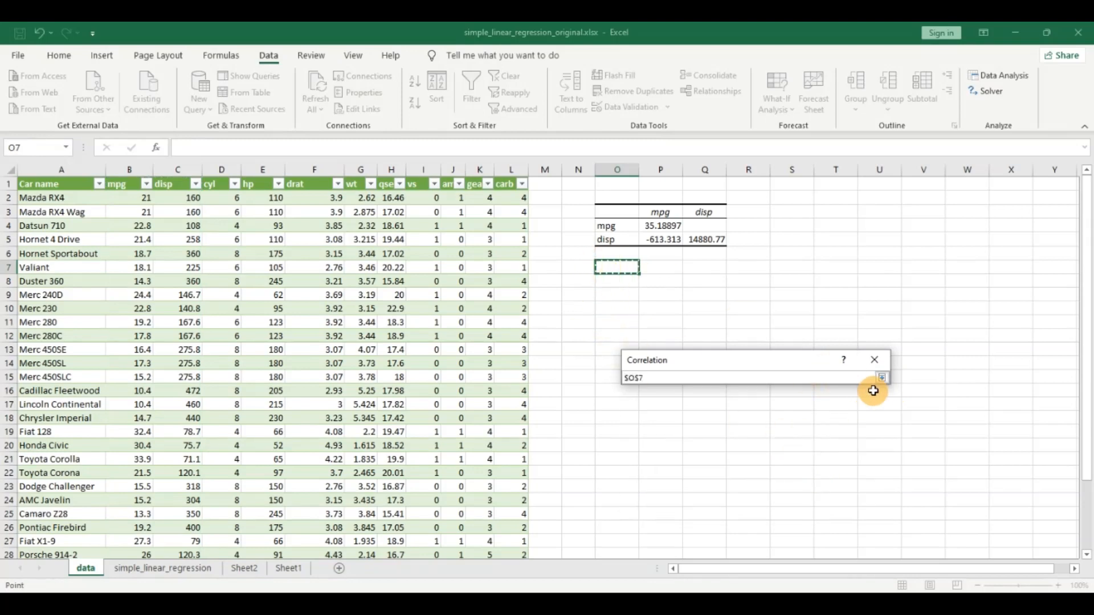
click(882, 378)
click(849, 382)
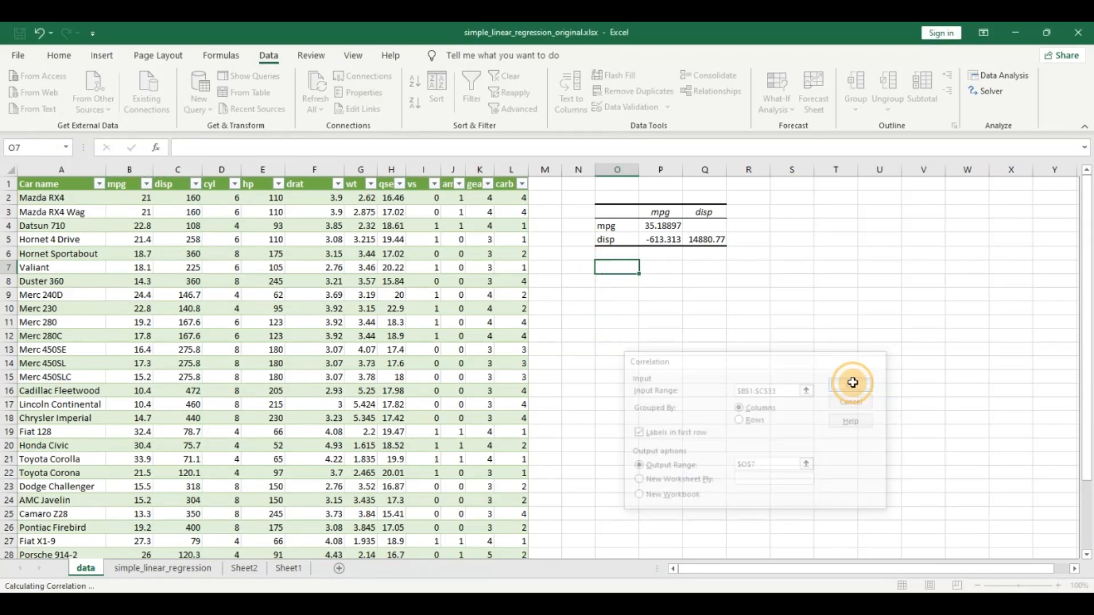
Examine the correlation coefficient of mpg and disp and compare it with their covariance.
click(671, 364)
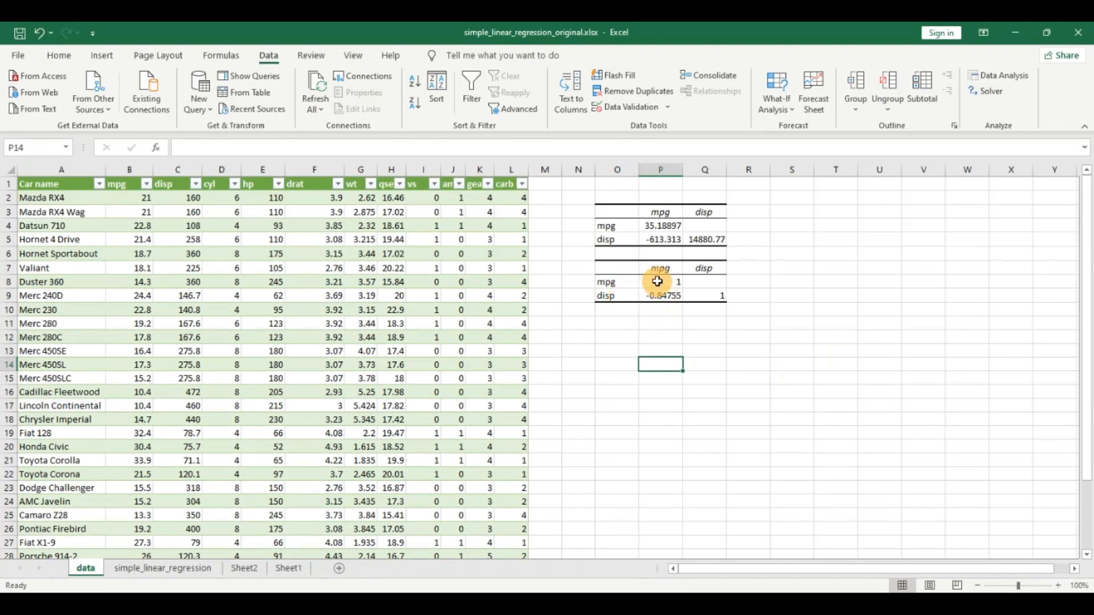
click(658, 281)
click(674, 268)
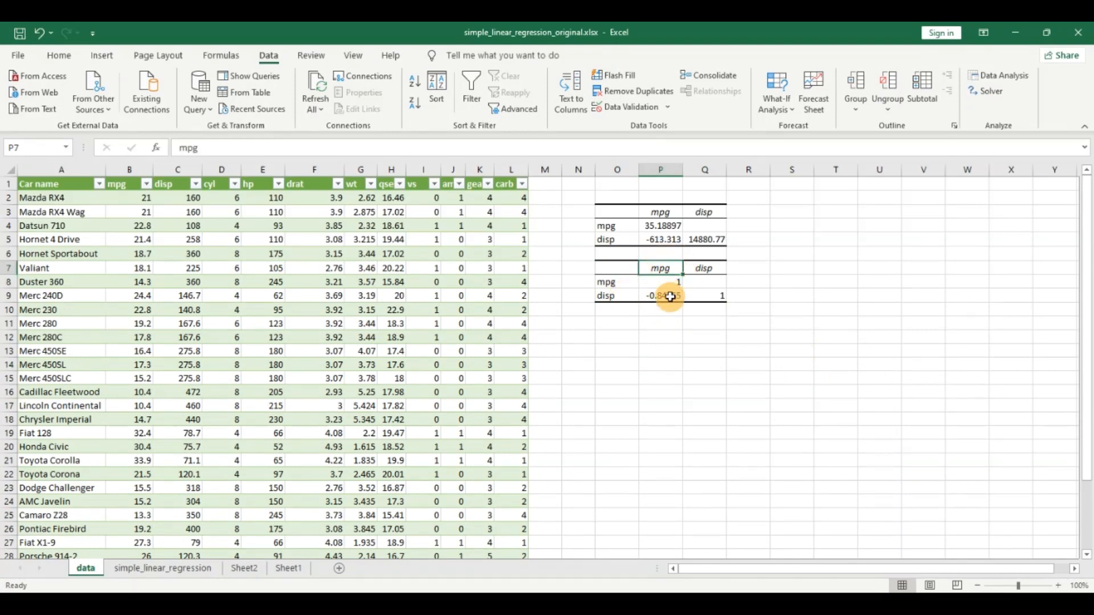
click(672, 299)
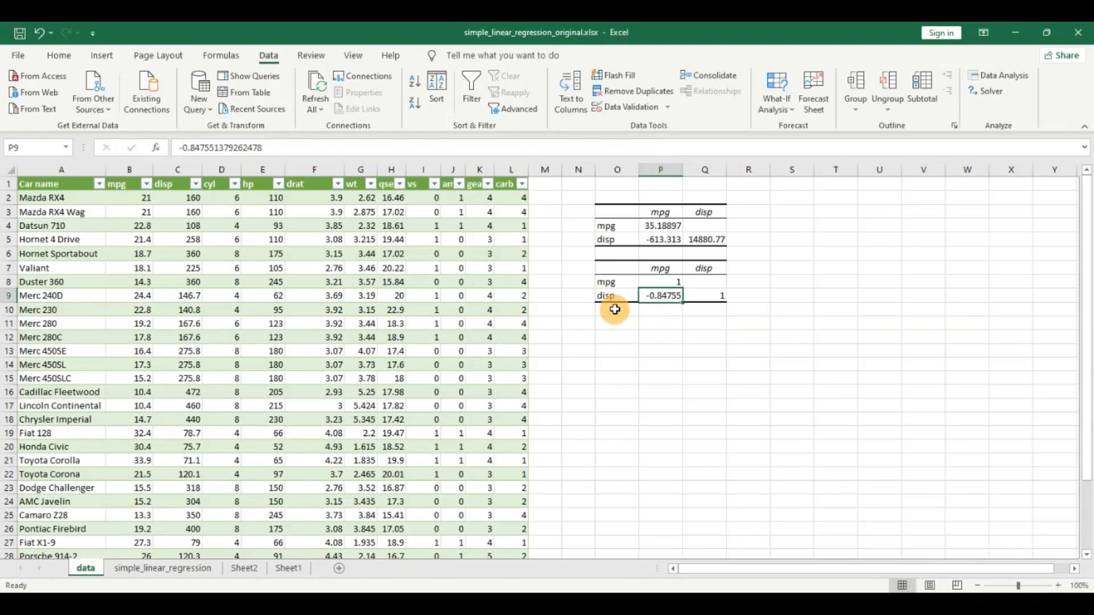
click(664, 240)
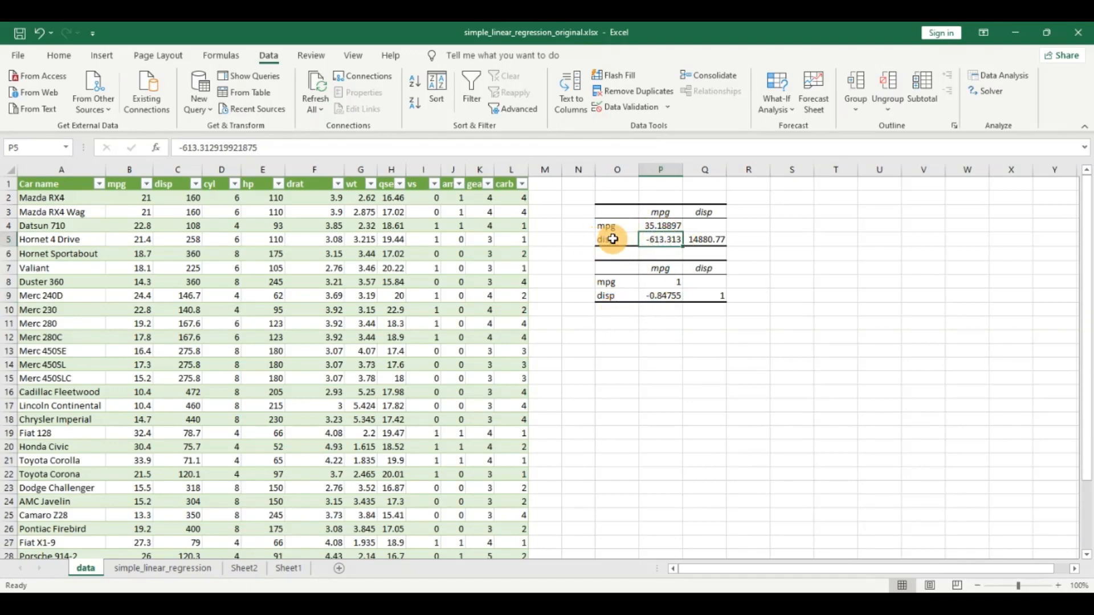
click(663, 296)
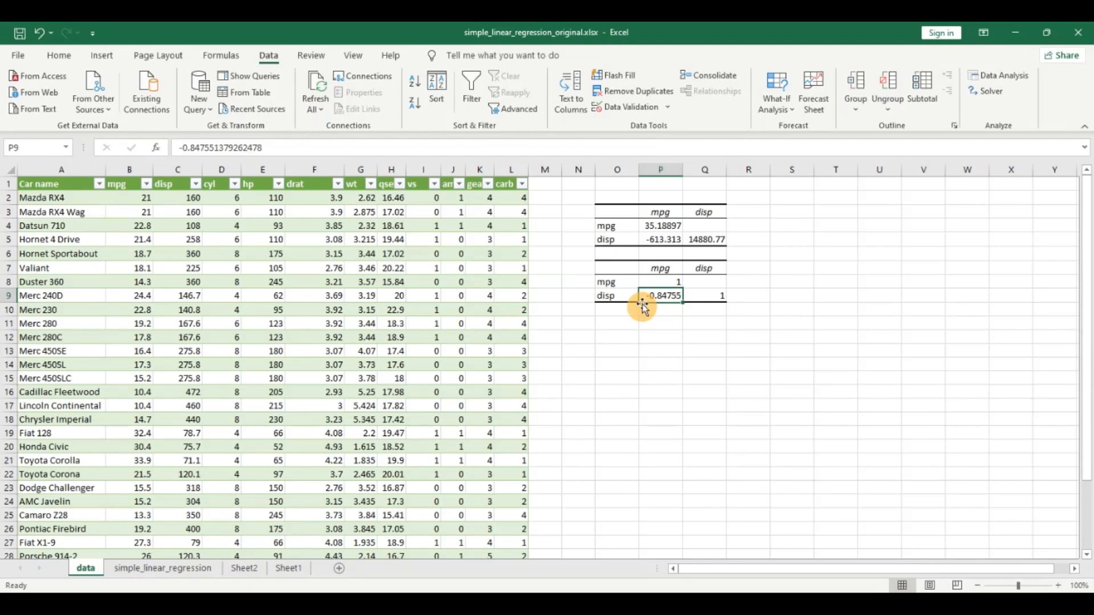
Insert an empty scatter chart with markers only and place it below the correlation table, starting around column O.
click(627, 343)
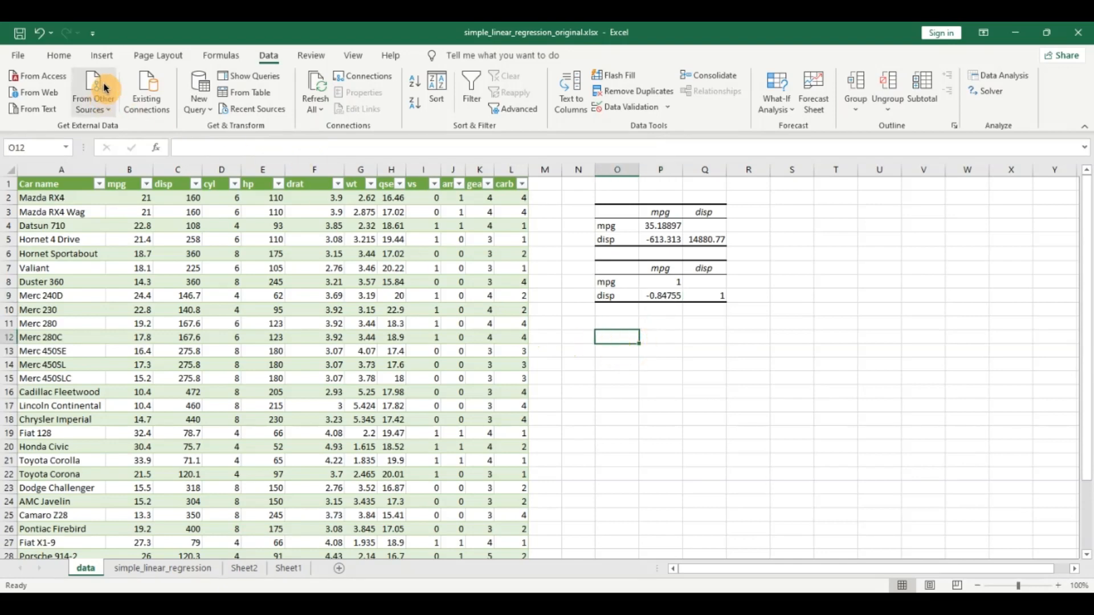
click(105, 57)
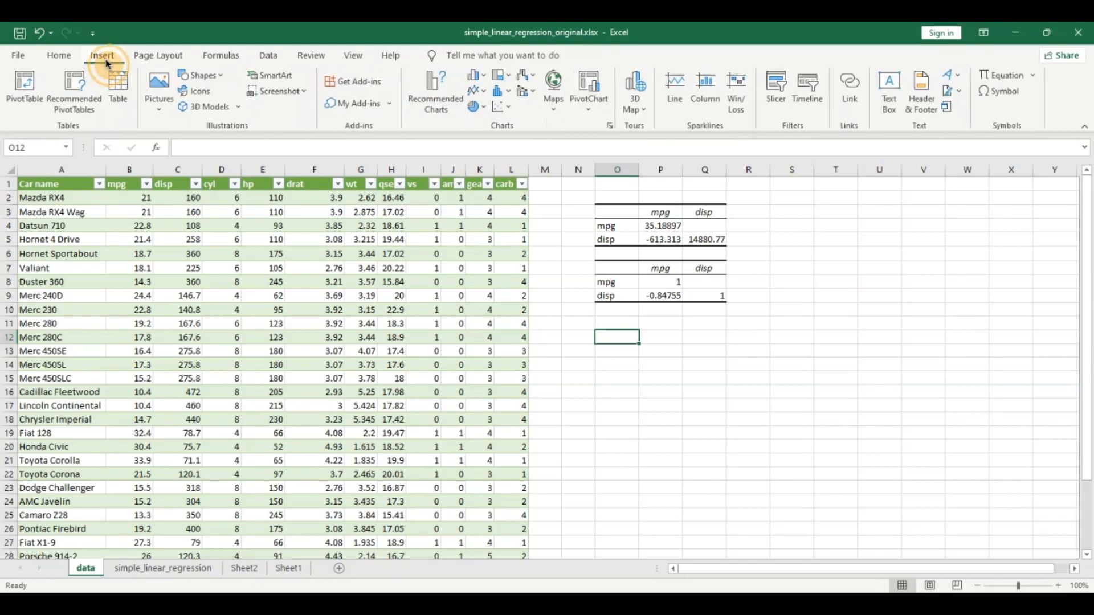
click(503, 106)
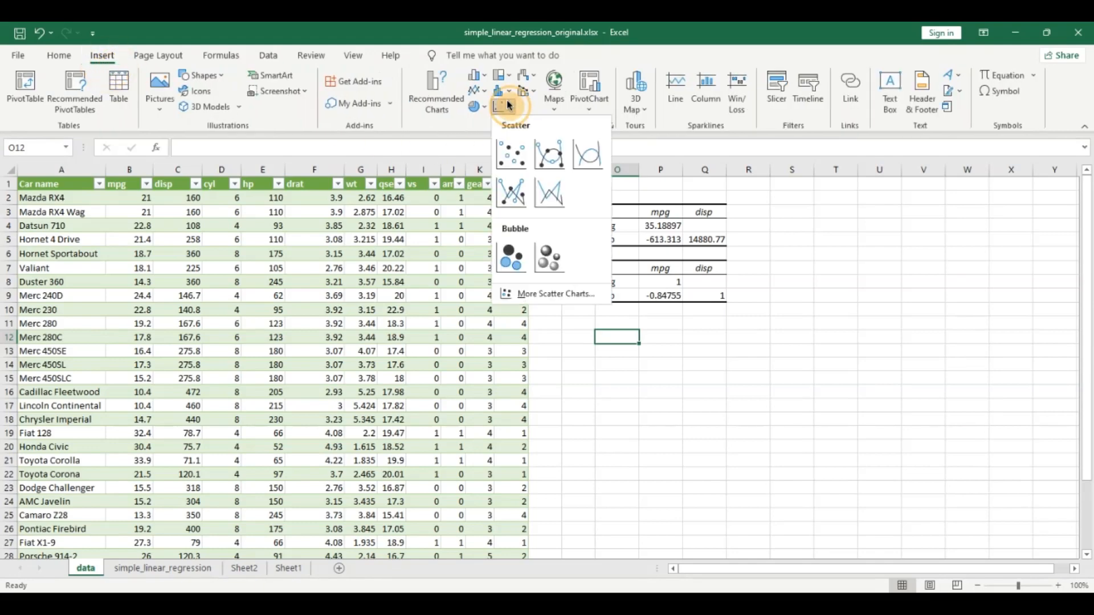
click(521, 158)
drag(630, 302, 838, 334)
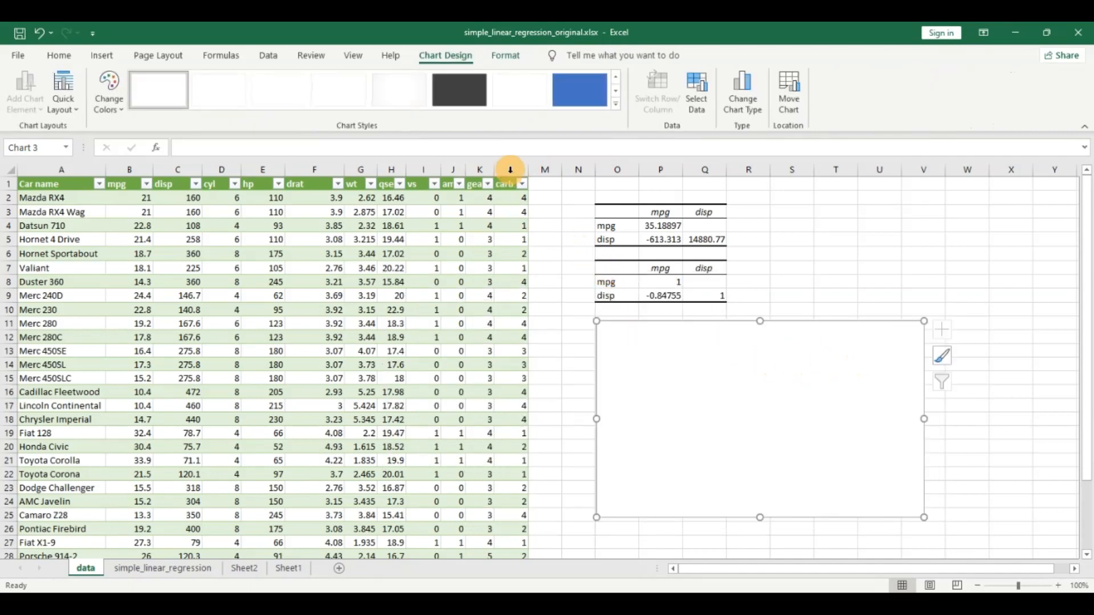
Add a data series to the scatter chart with the mpg values, =data!$B$2:$B$33, as its Y values.
click(698, 108)
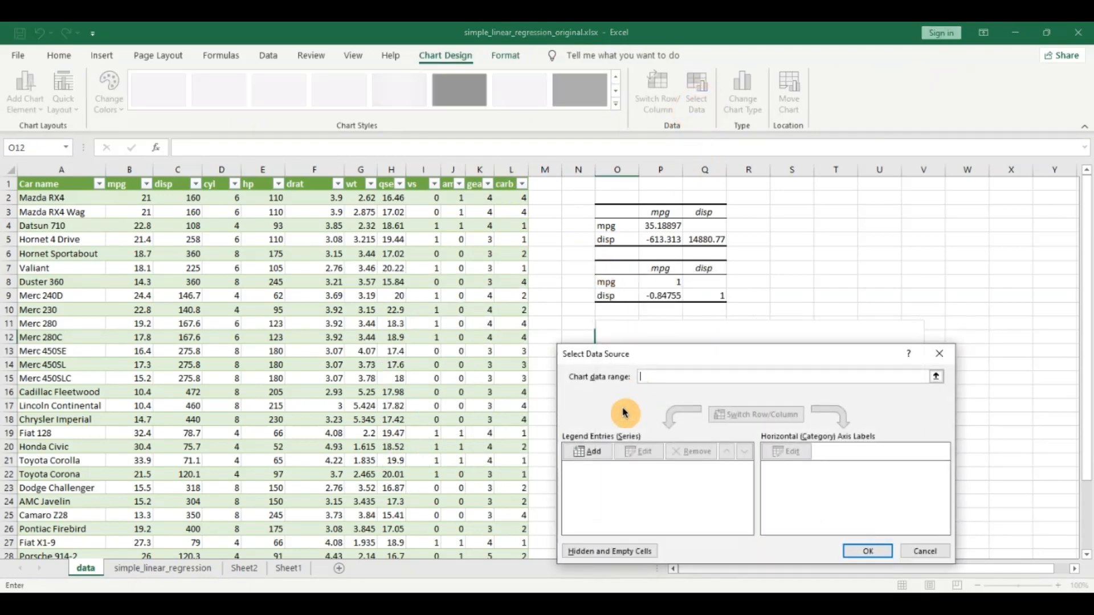
click(597, 450)
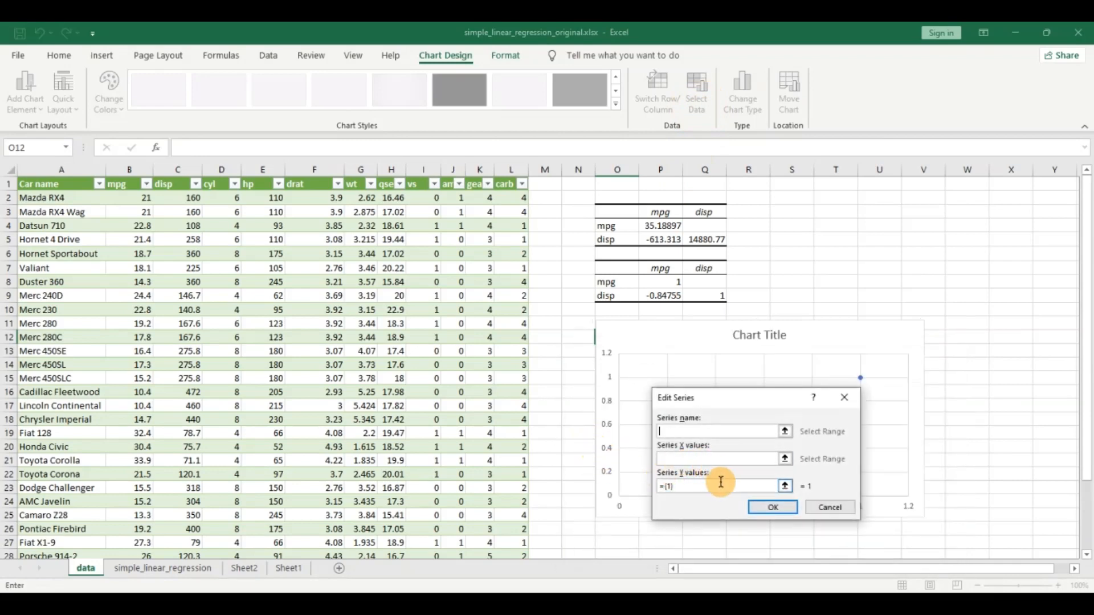
click(785, 486)
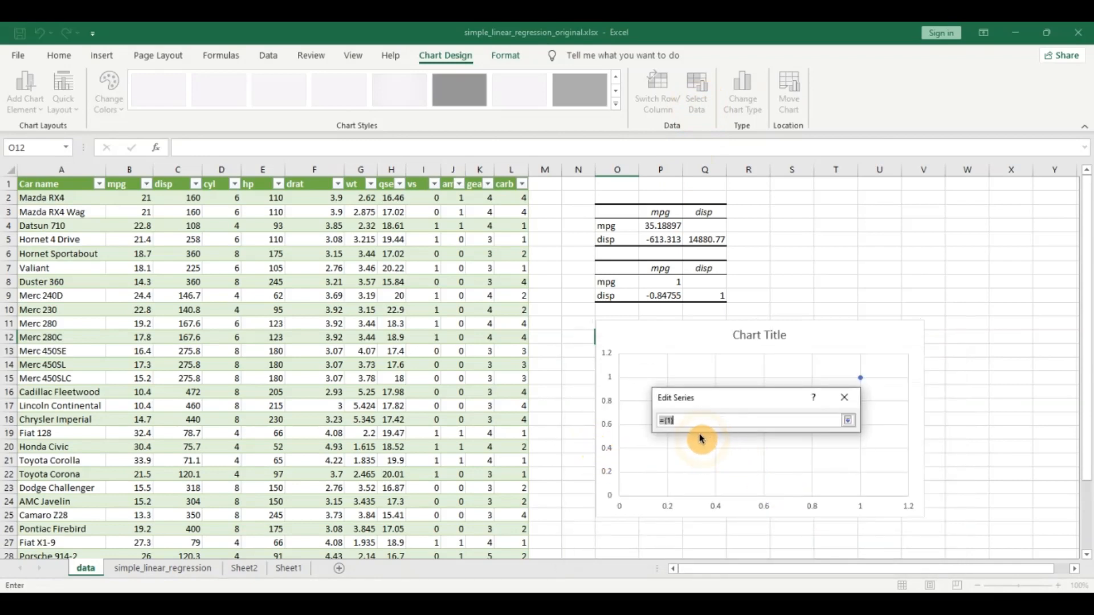
drag(674, 420, 630, 417)
key(BackSpace)
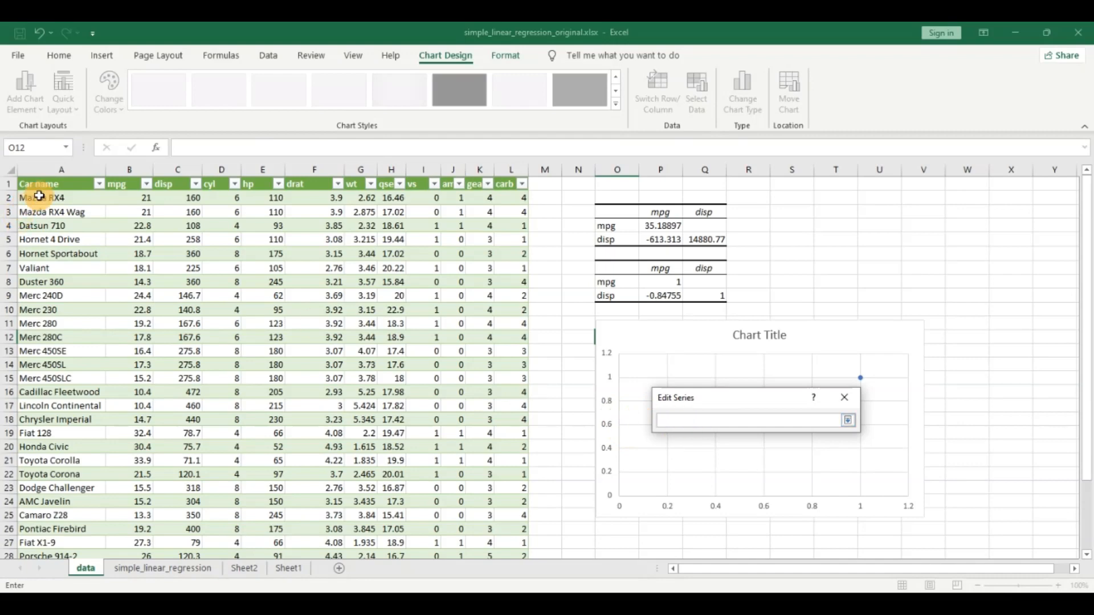
click(130, 183)
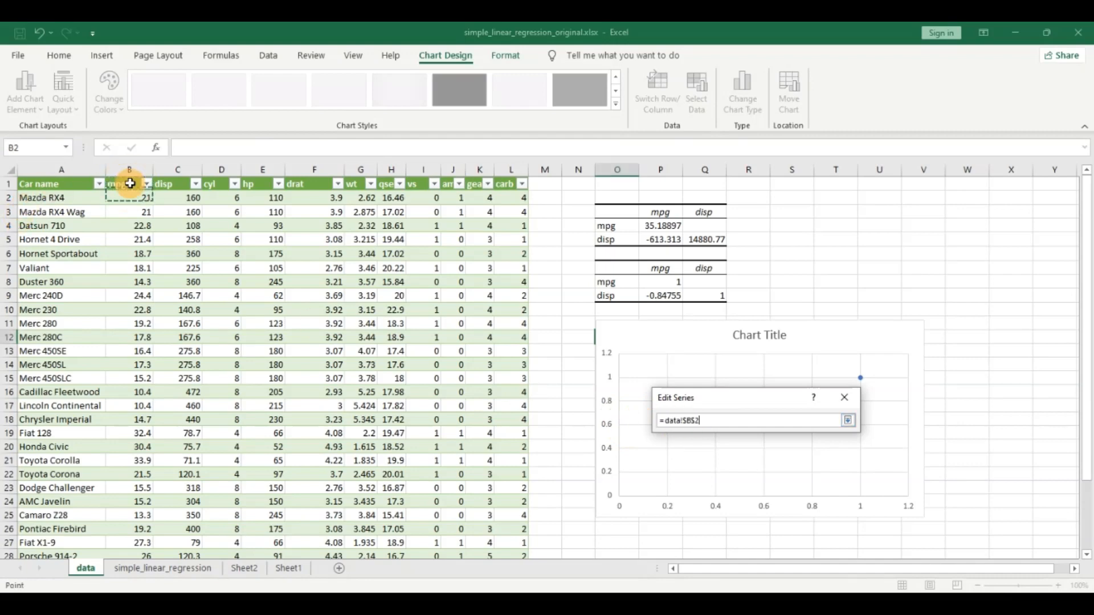
key(ctrl+shift+Down)
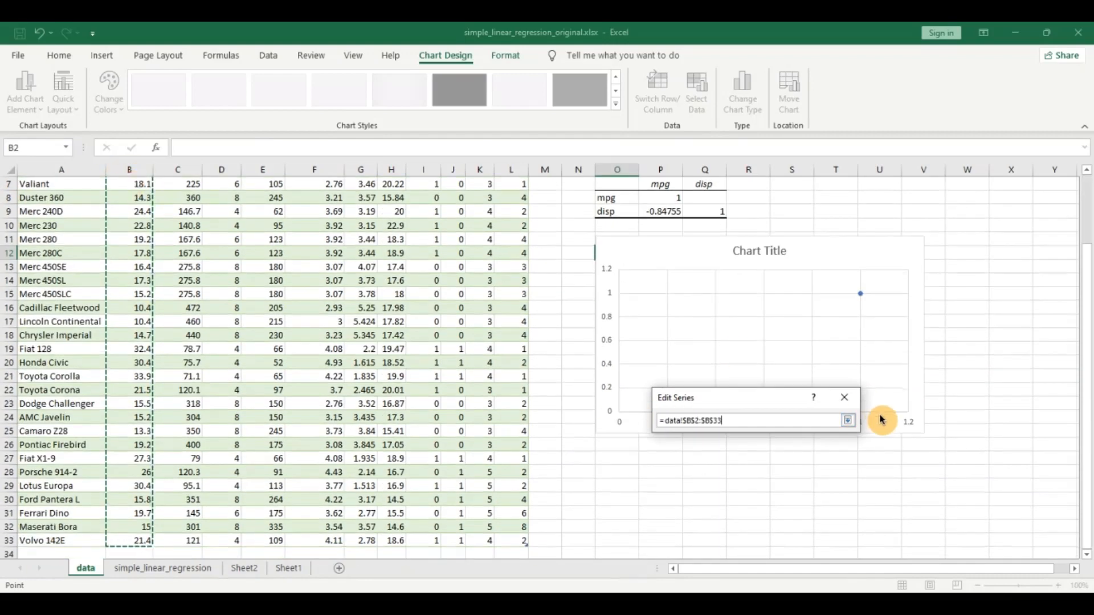
click(848, 422)
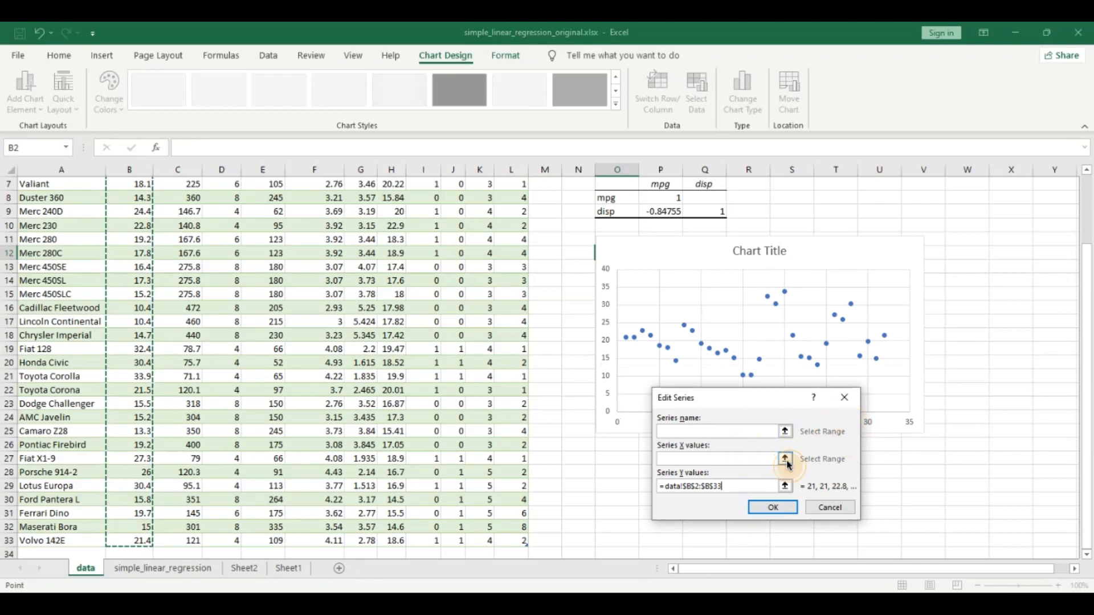
Set the series X values to the disp data, =data!$C$2:$C$33, and confirm the chart's data source.
click(780, 457)
scroll(334, 344, up, 2)
click(190, 211)
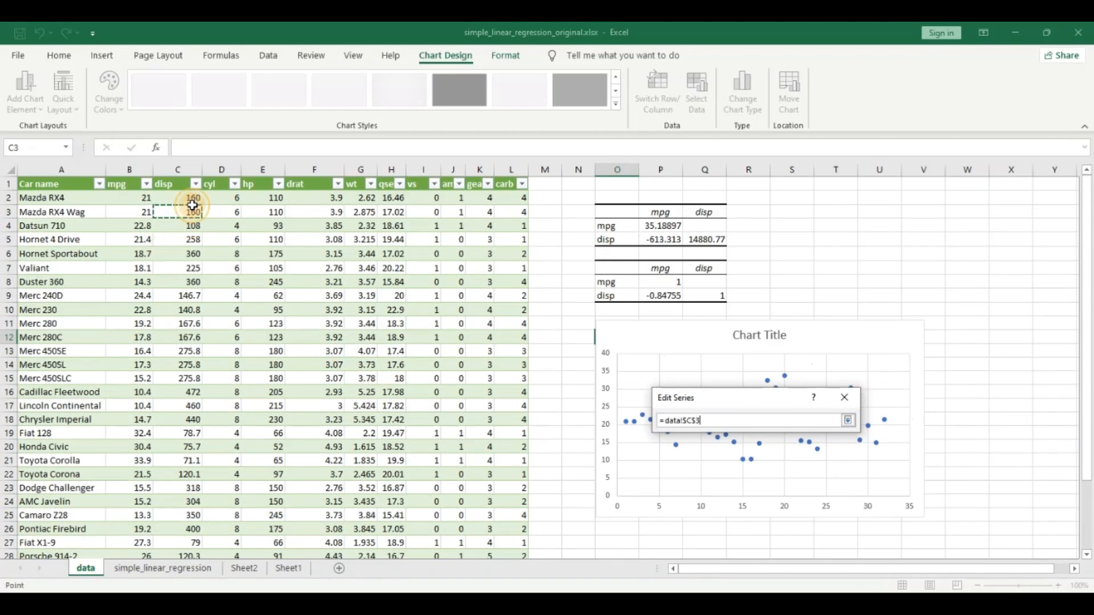
click(192, 198)
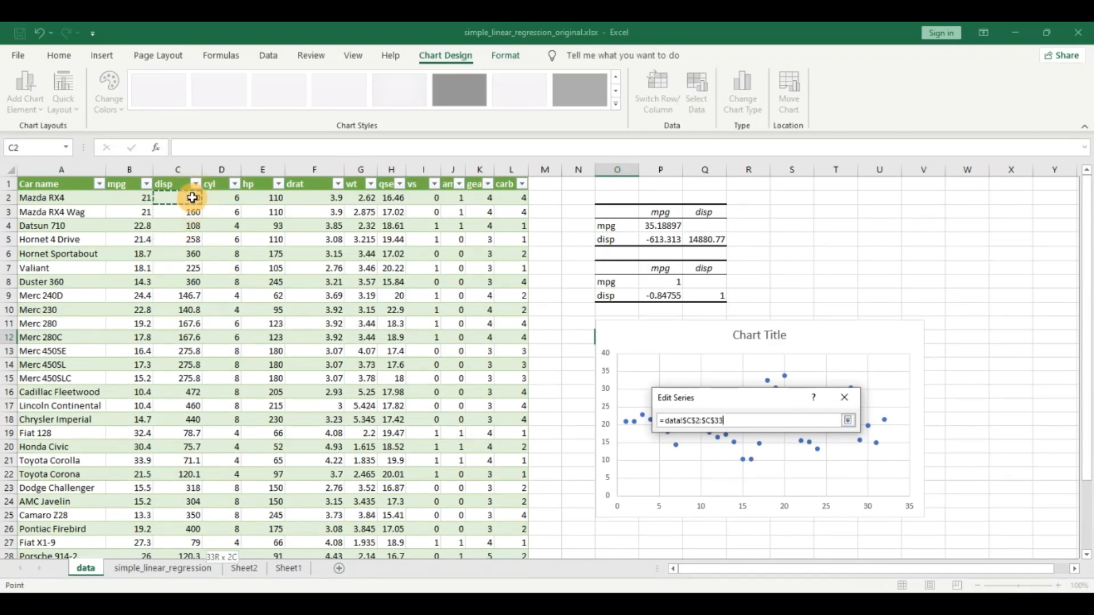
scroll(193, 198, up, 2)
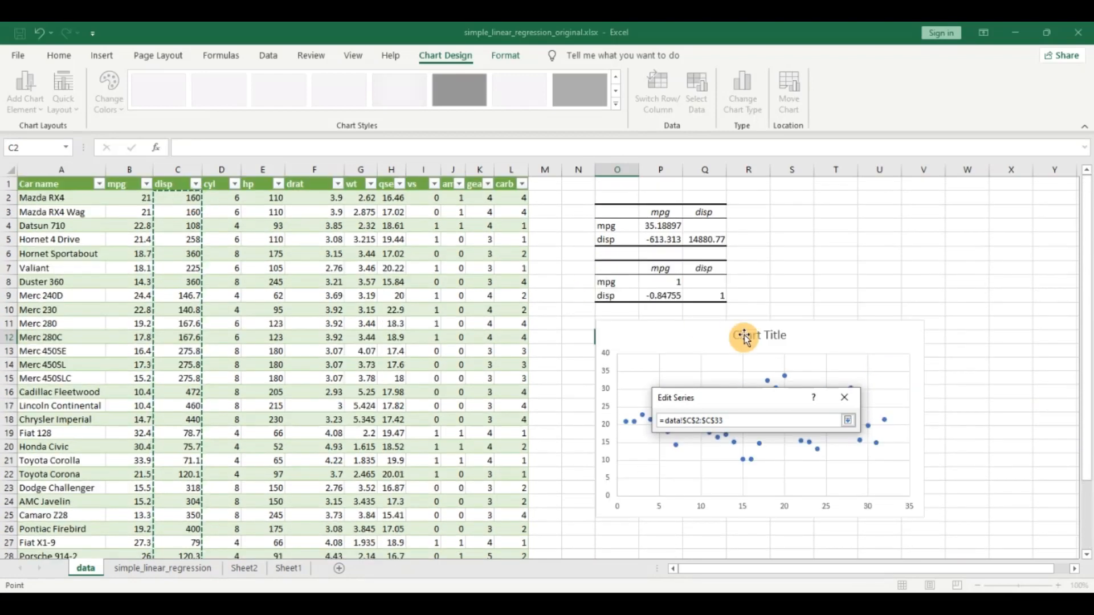
click(848, 423)
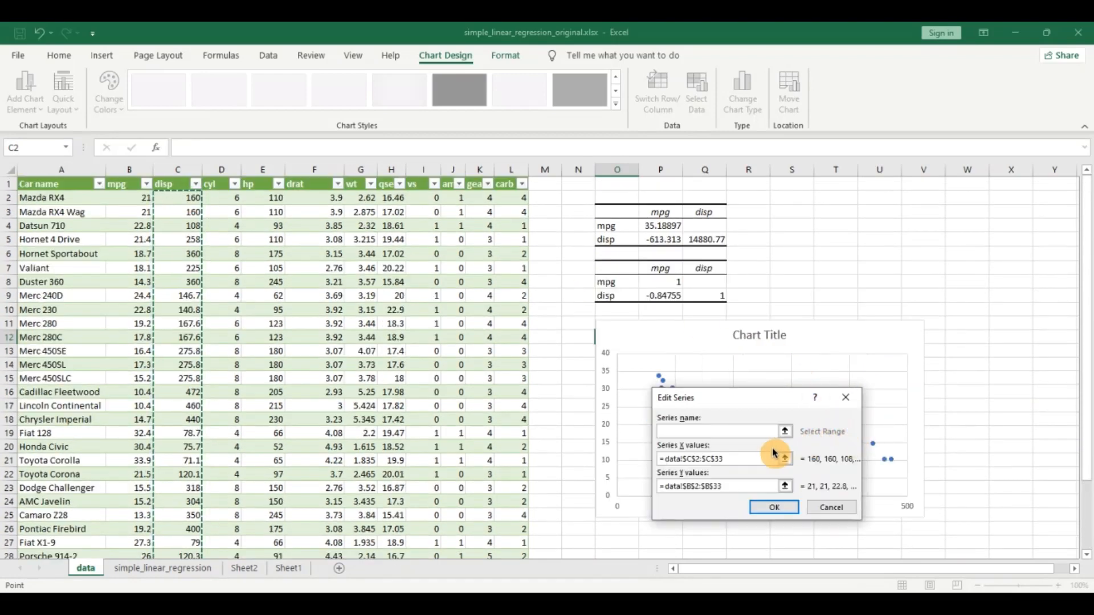
click(773, 508)
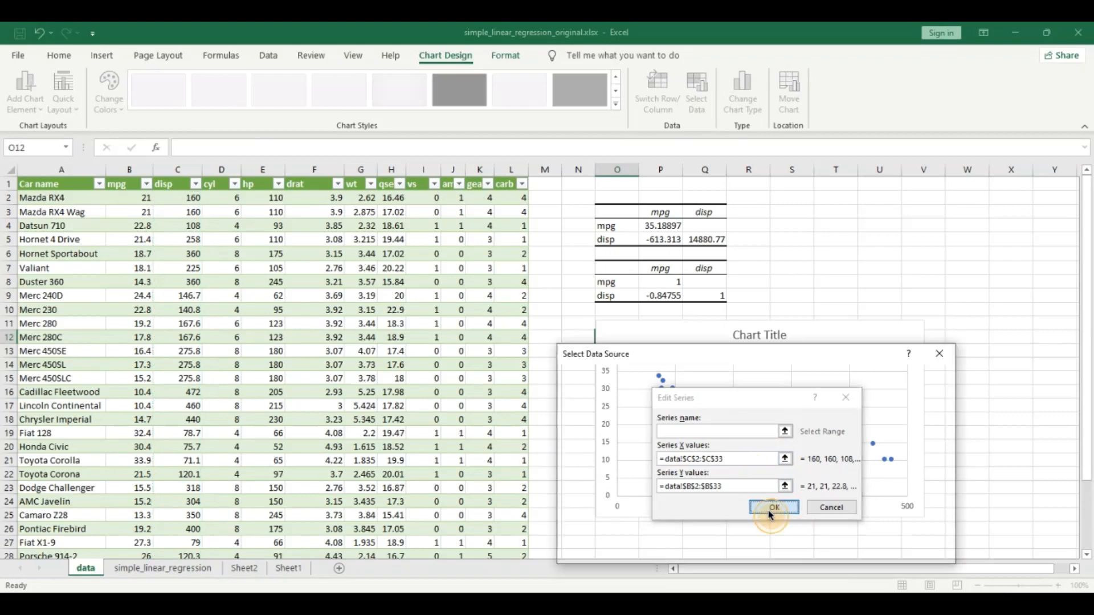
click(866, 553)
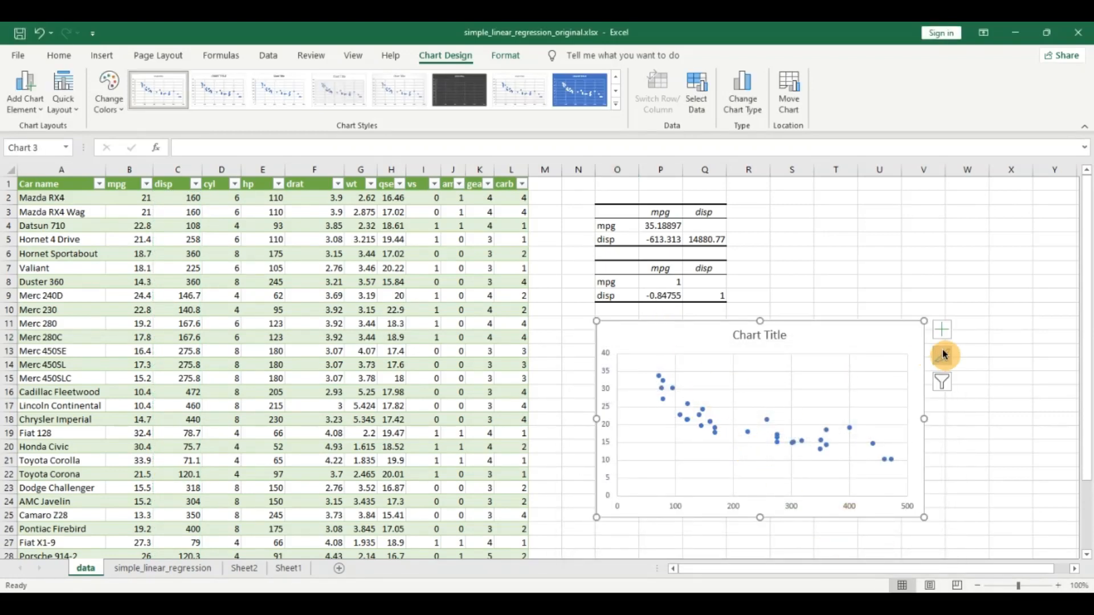
Remove the gridlines from the scatter chart and add axis titles.
click(942, 330)
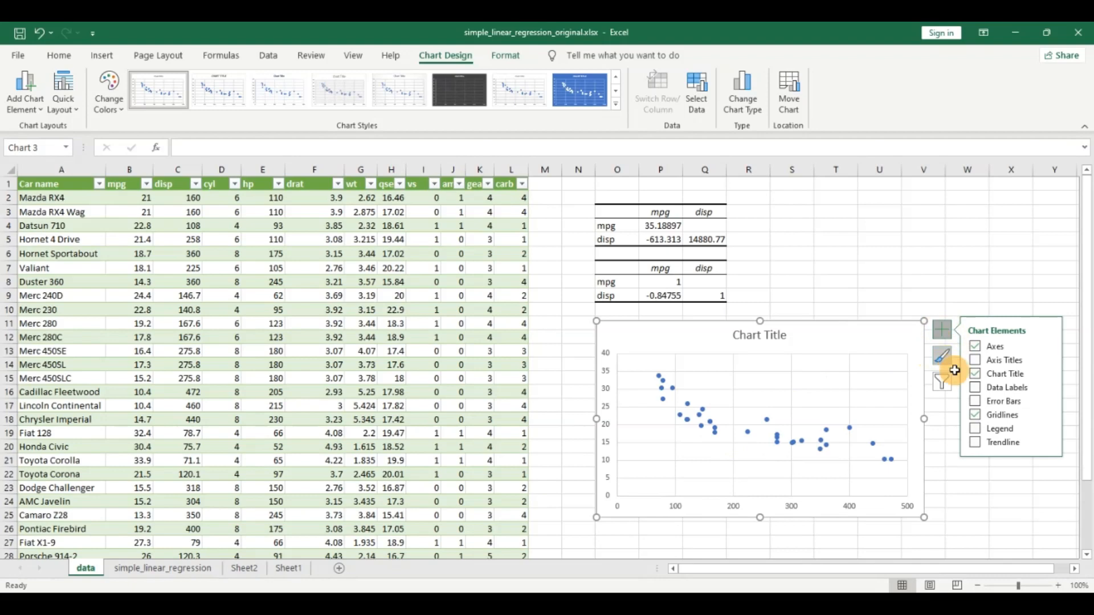
click(976, 421)
click(976, 361)
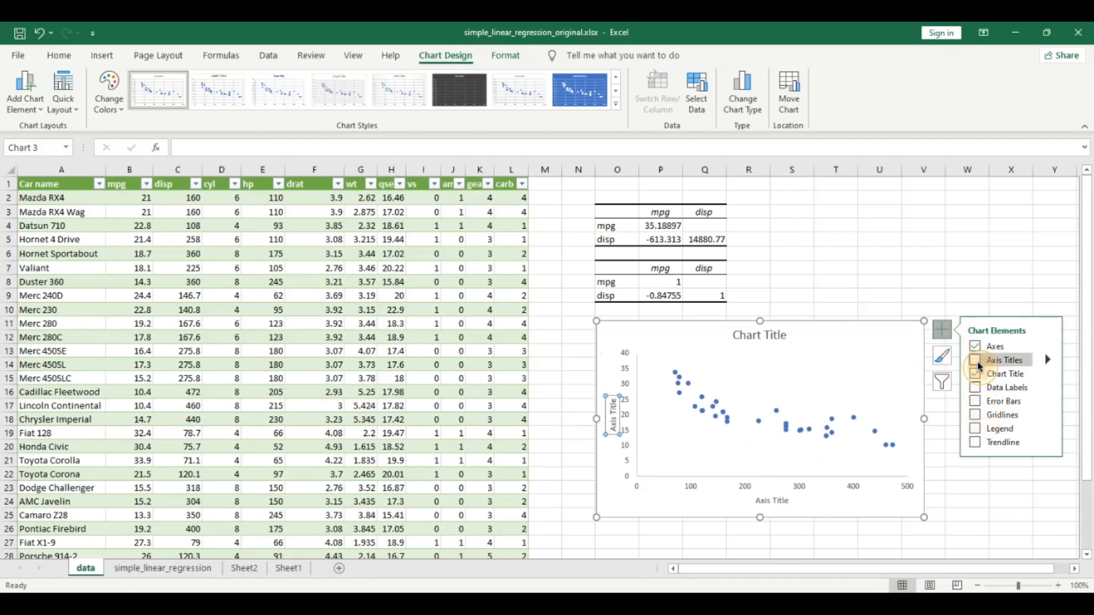
Title the chart's horizontal axis disp and its vertical axis mpg.
click(765, 501)
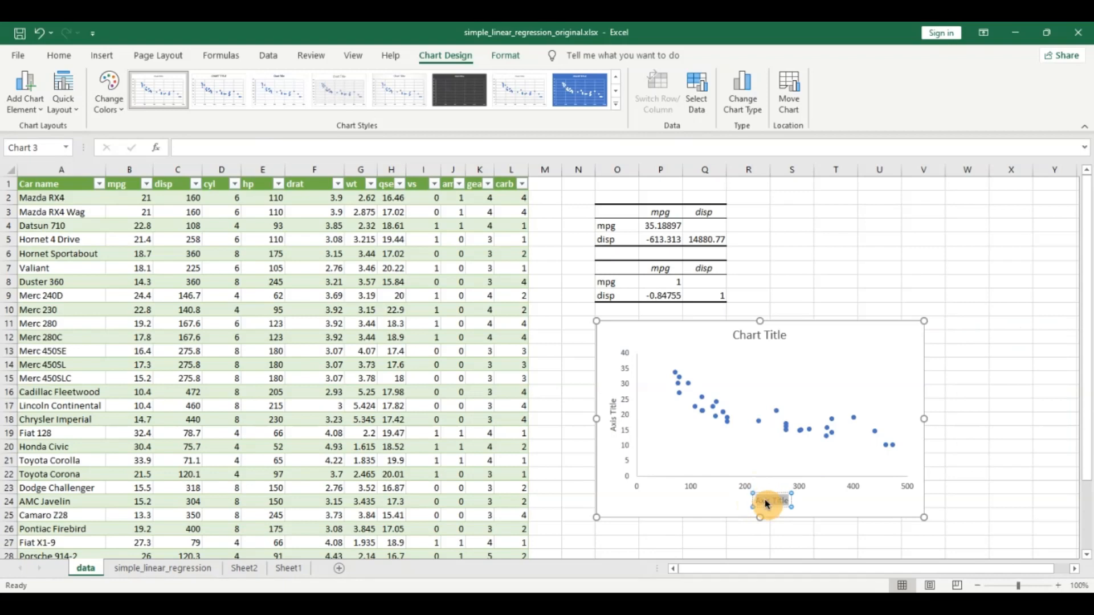
key(BackSpace)
text(disp)
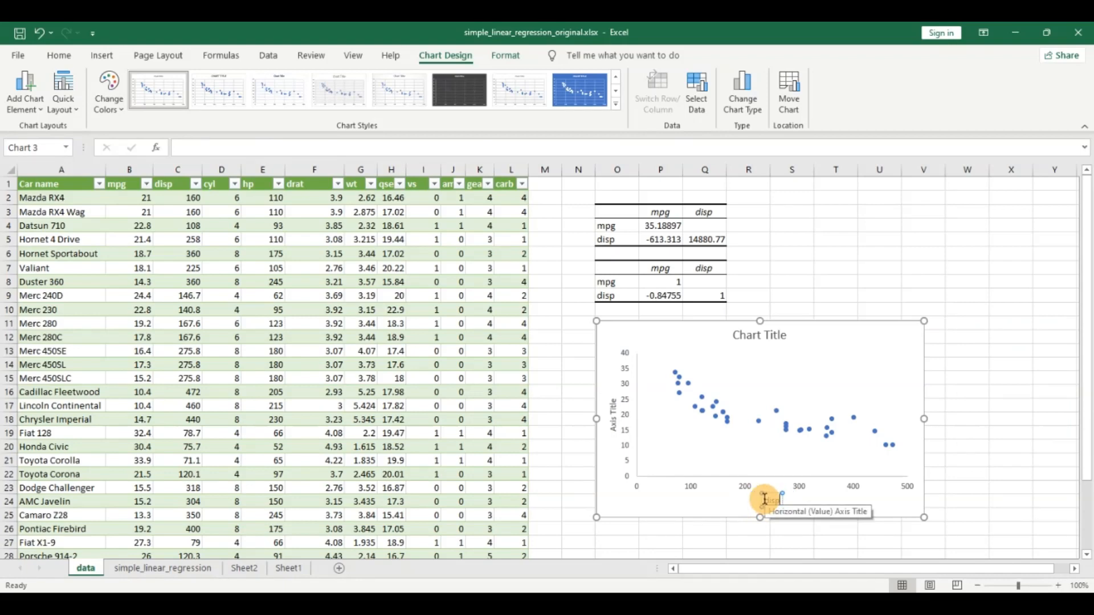
click(612, 429)
double_click(612, 428)
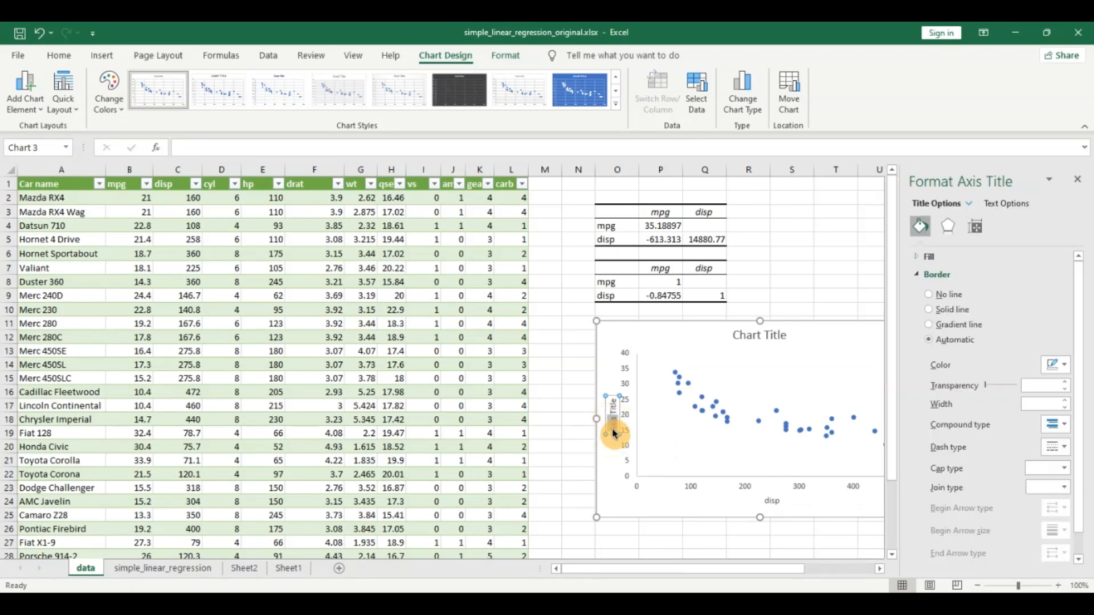
text(mpg)
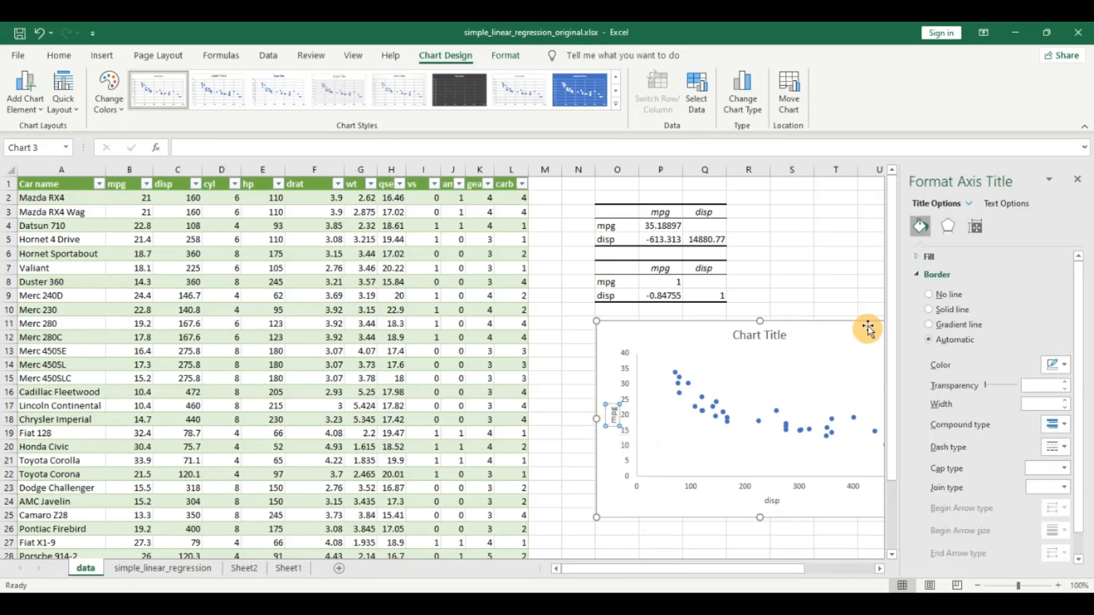
click(1076, 185)
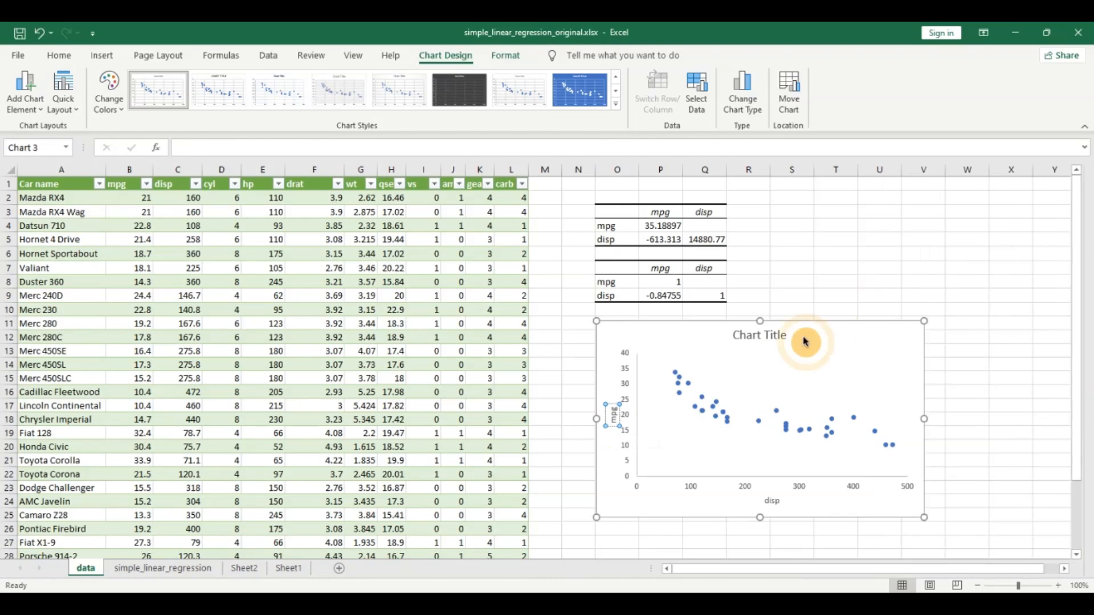
Delete the chart title and add a linear trendline to the scatter chart.
click(742, 338)
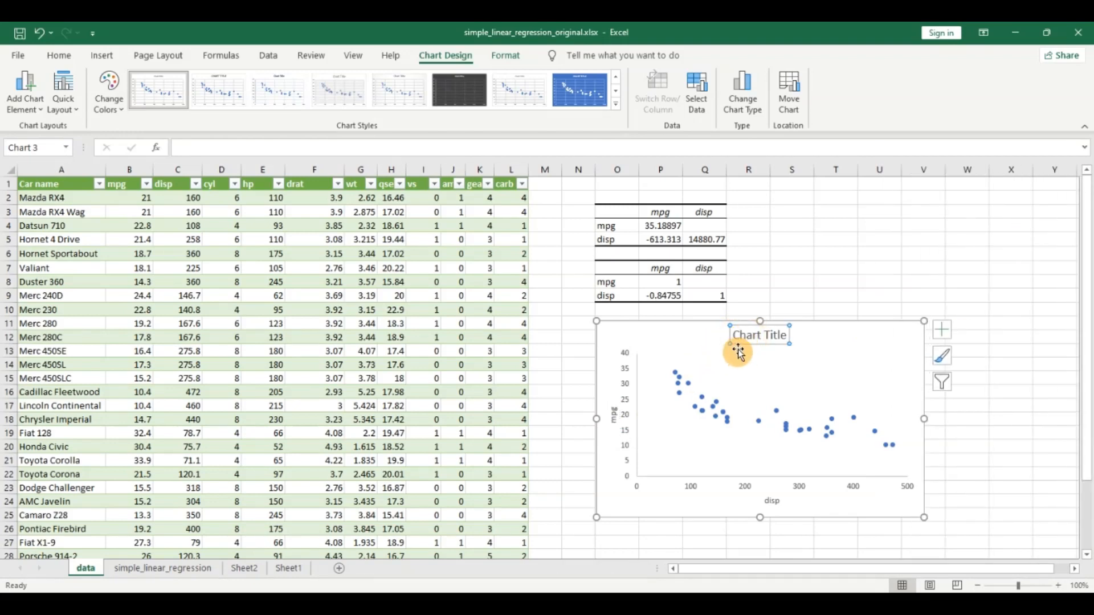
key(Delete)
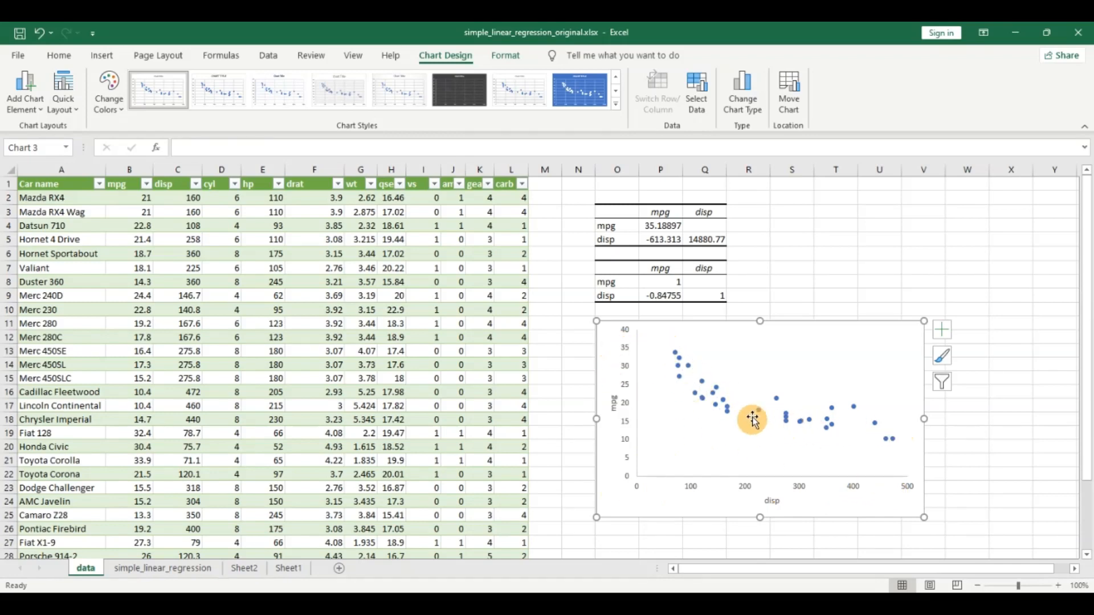
click(936, 341)
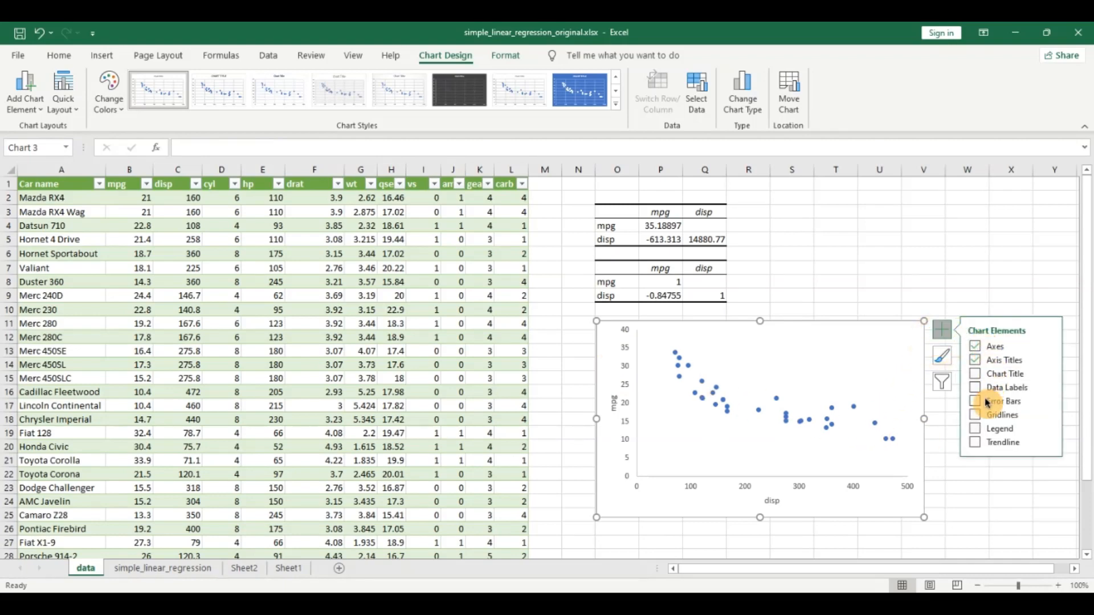
click(977, 443)
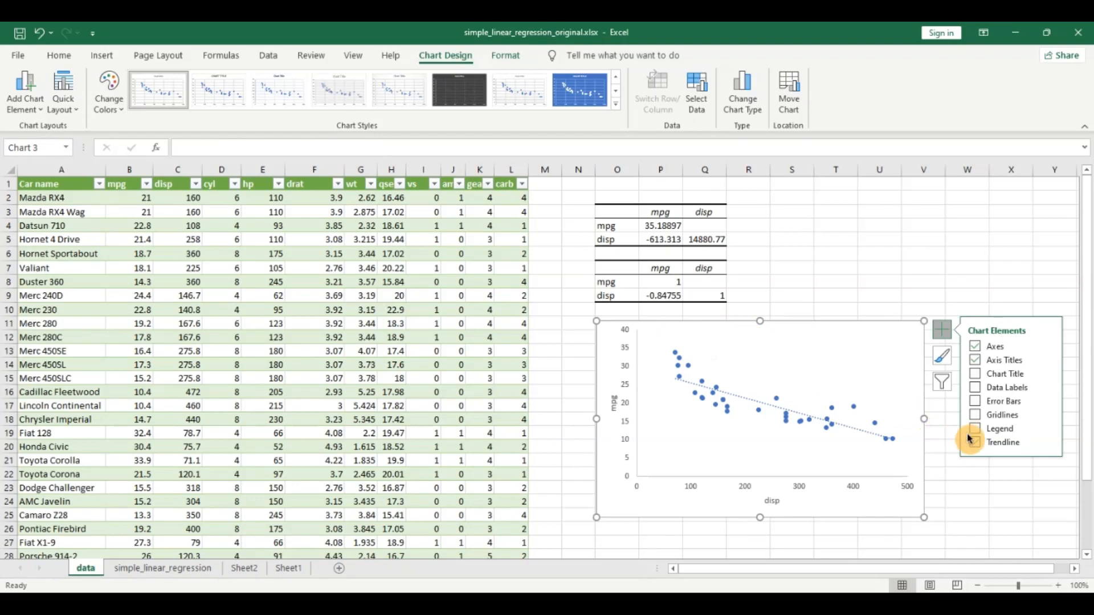
Display the trendline's equation and R-squared value on the chart, and move their label to the empty area below the trendline.
click(1048, 445)
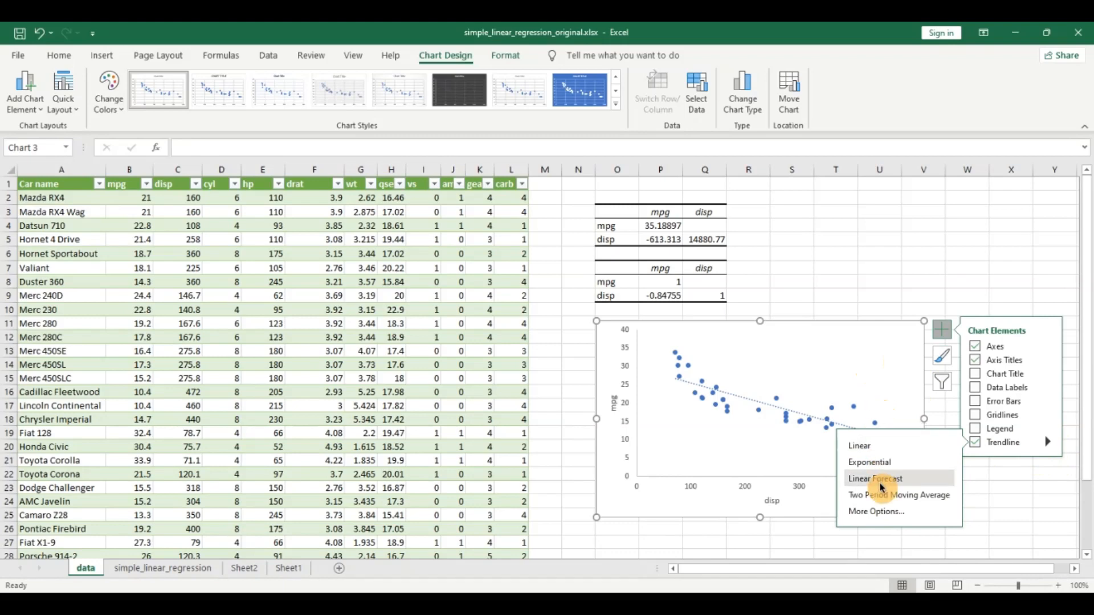
click(878, 512)
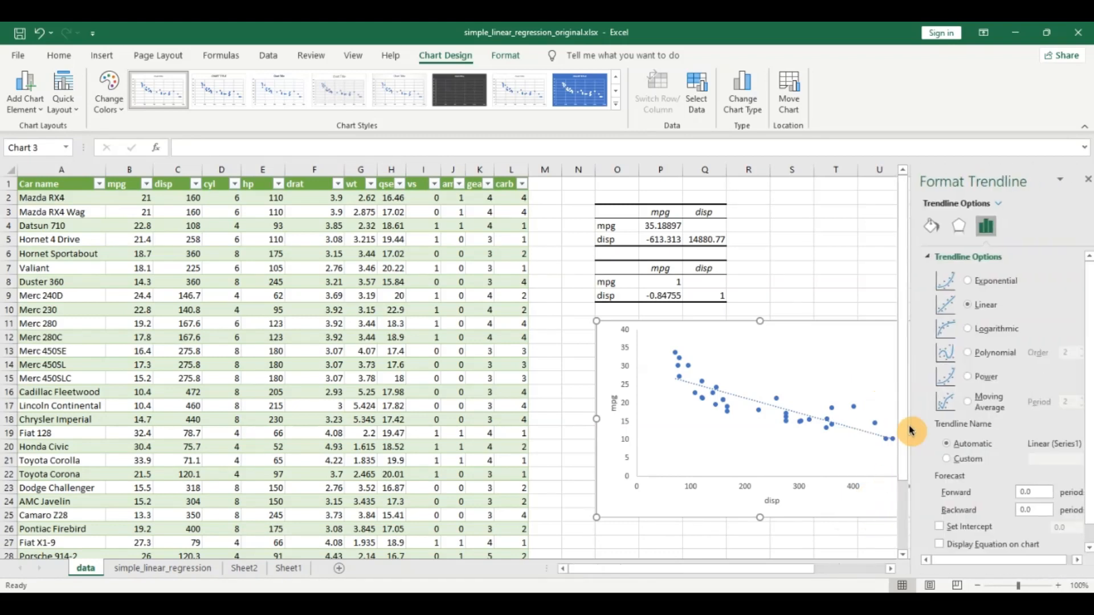
scroll(1082, 432, down, 1)
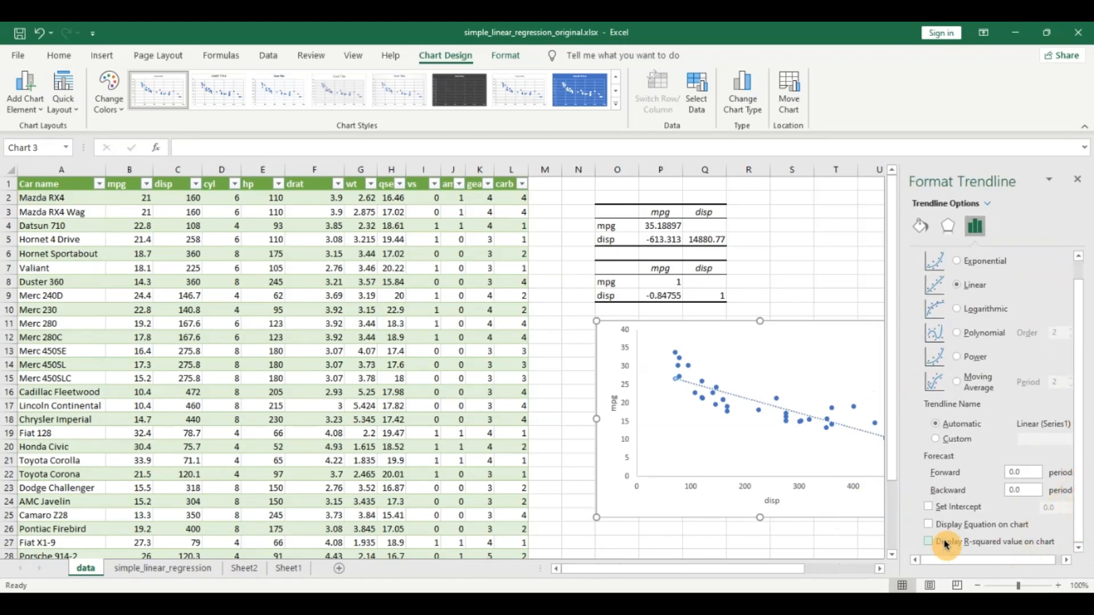
click(930, 525)
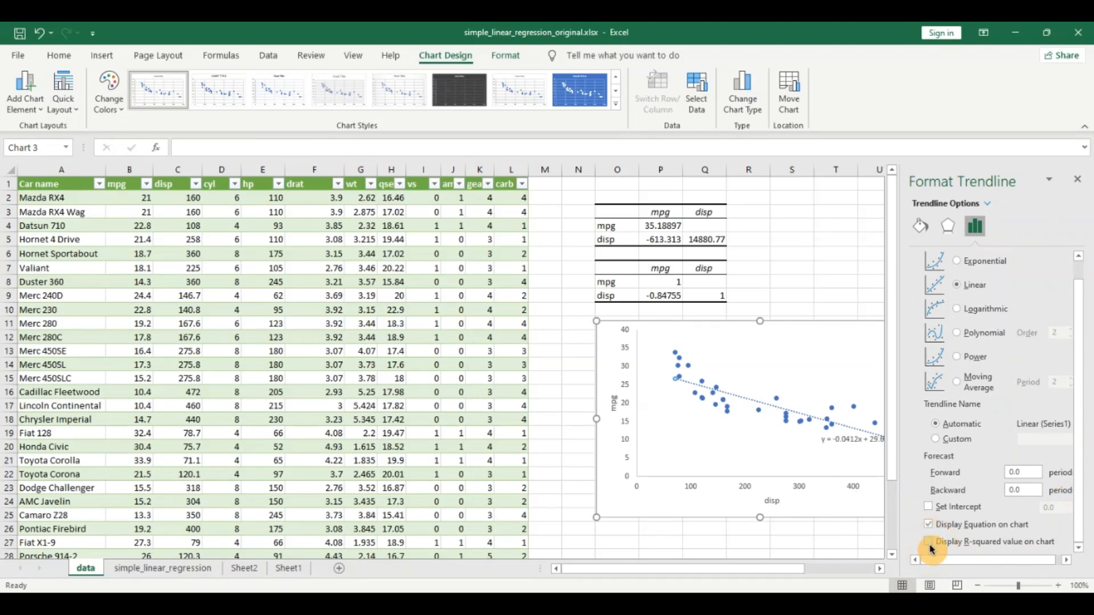
click(929, 542)
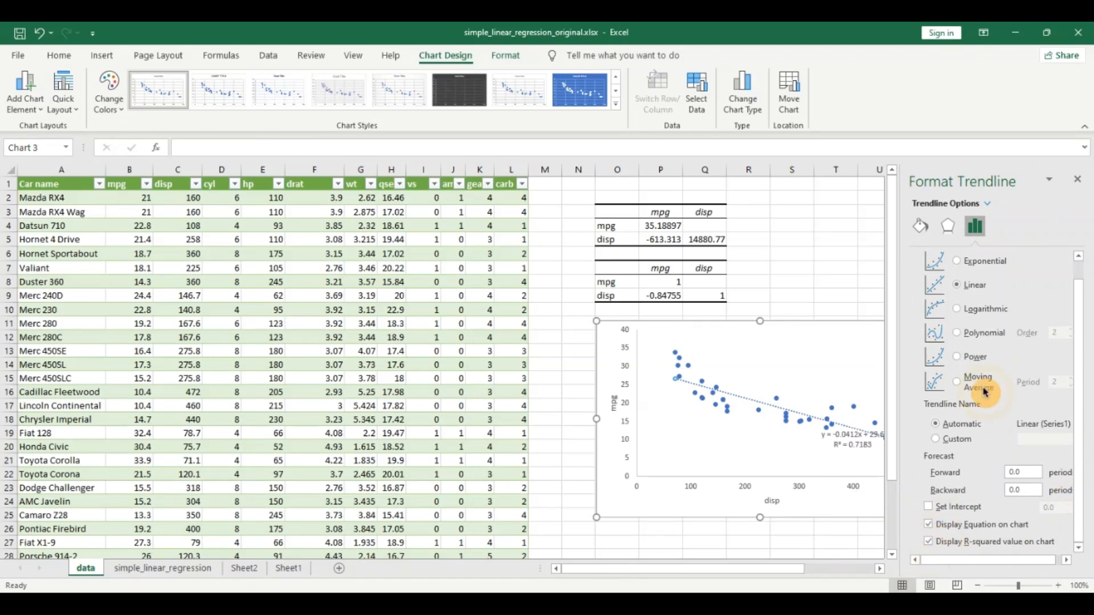
click(1077, 191)
click(839, 449)
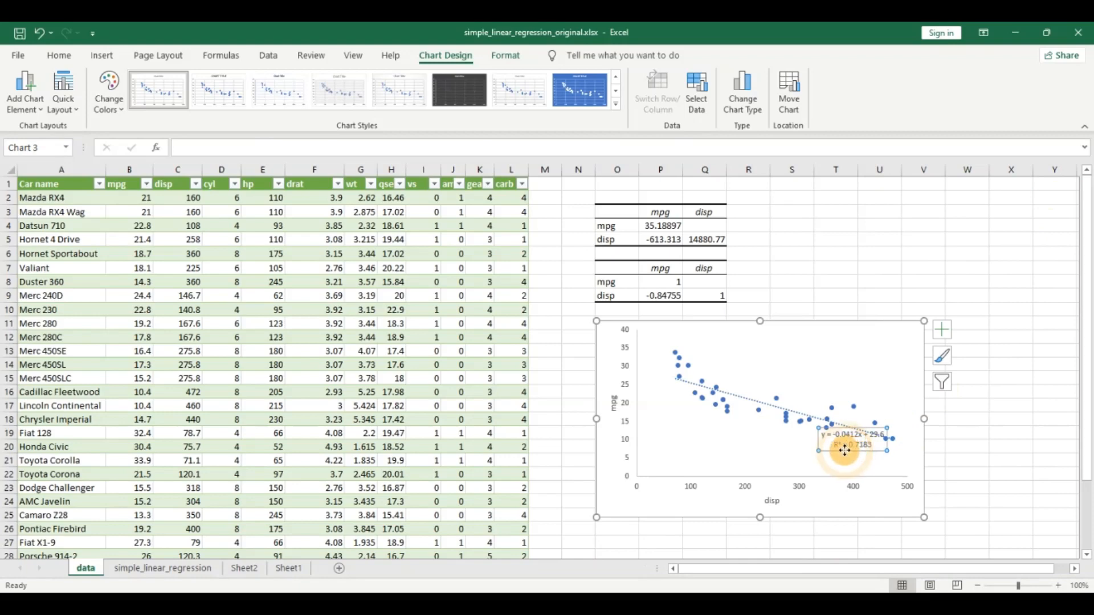
drag(837, 452, 826, 466)
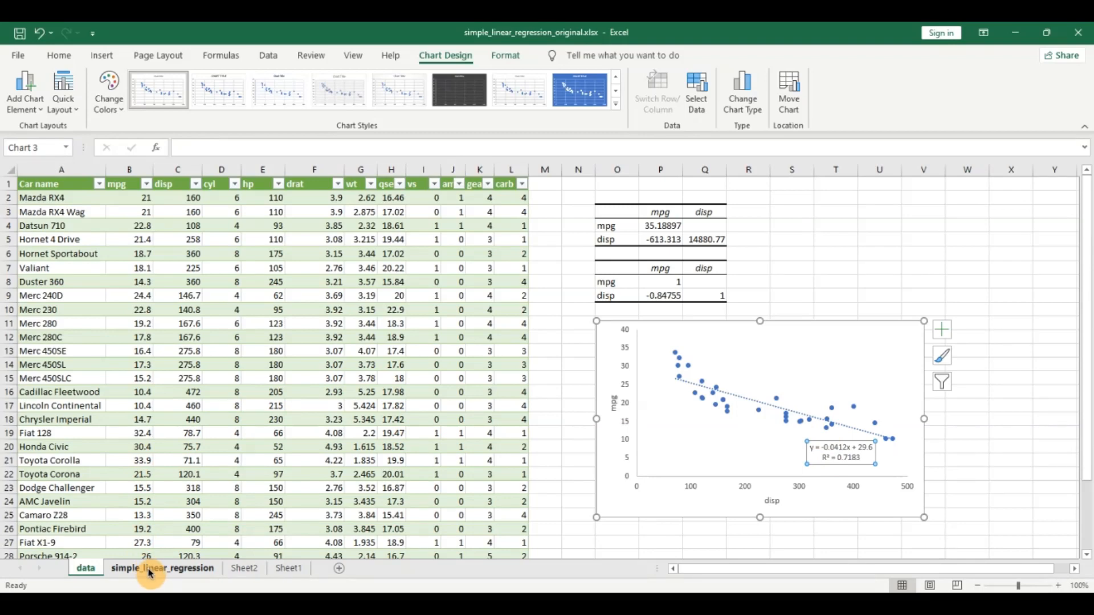
Compare the mpg–disp correlation coefficient on the data sheet with Multiple R in the simple_linear_regression sheet's summary output.
click(659, 296)
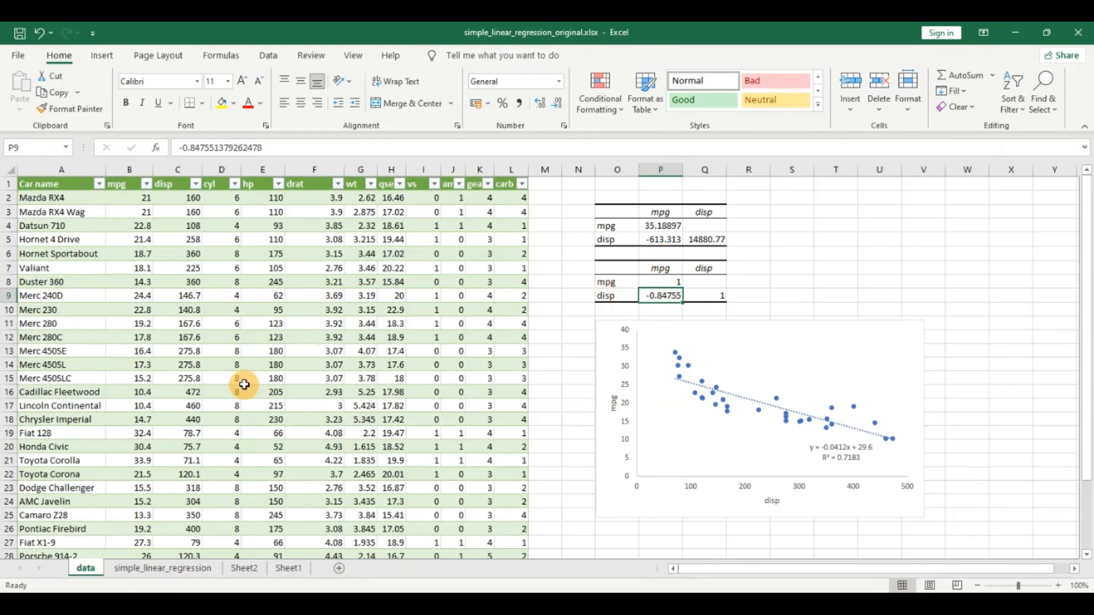
click(162, 568)
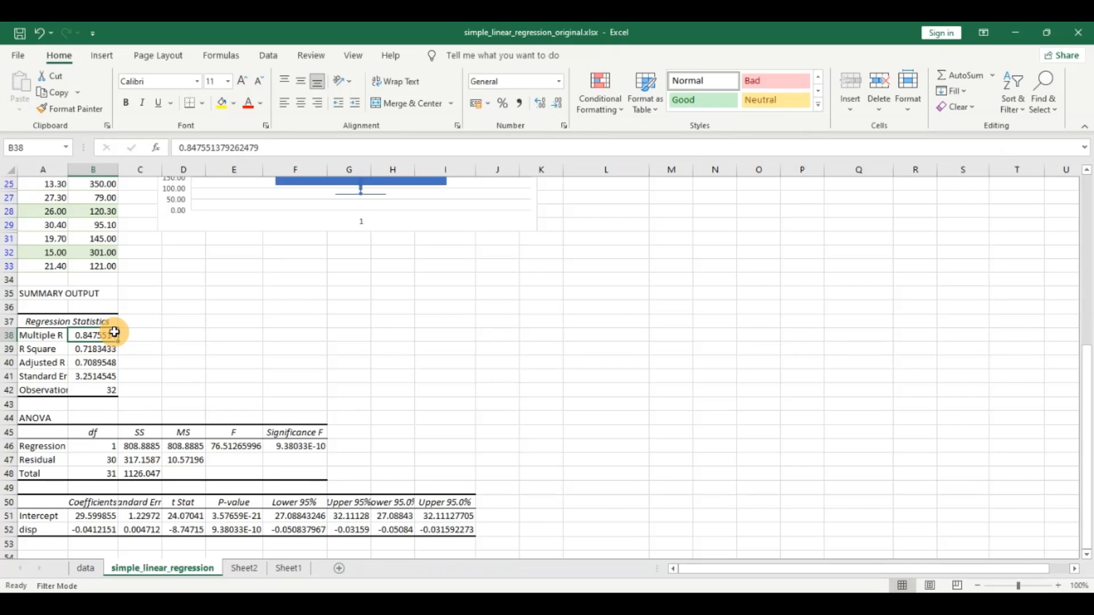
click(86, 569)
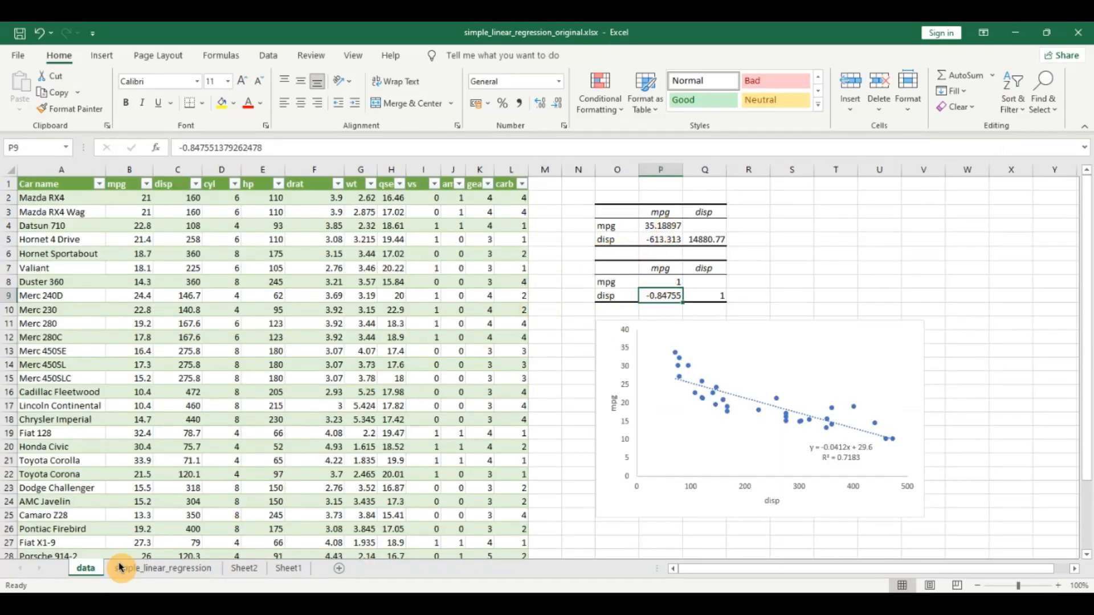
click(146, 568)
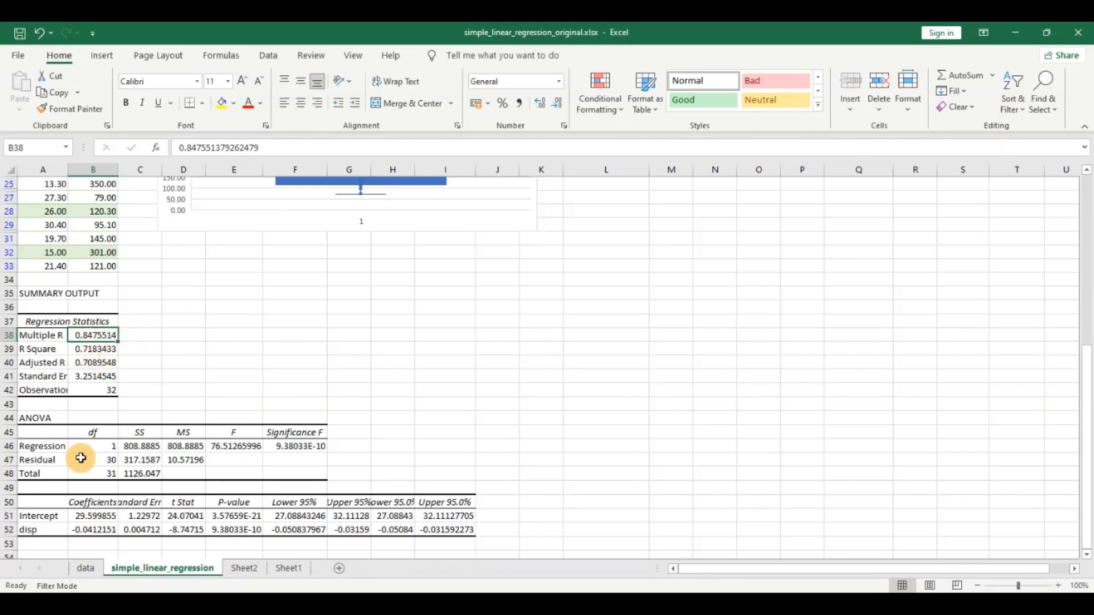
Compare the R-squared value on the data sheet's scatter chart with R Square in the simple_linear_regression sheet's regression statistics.
click(85, 569)
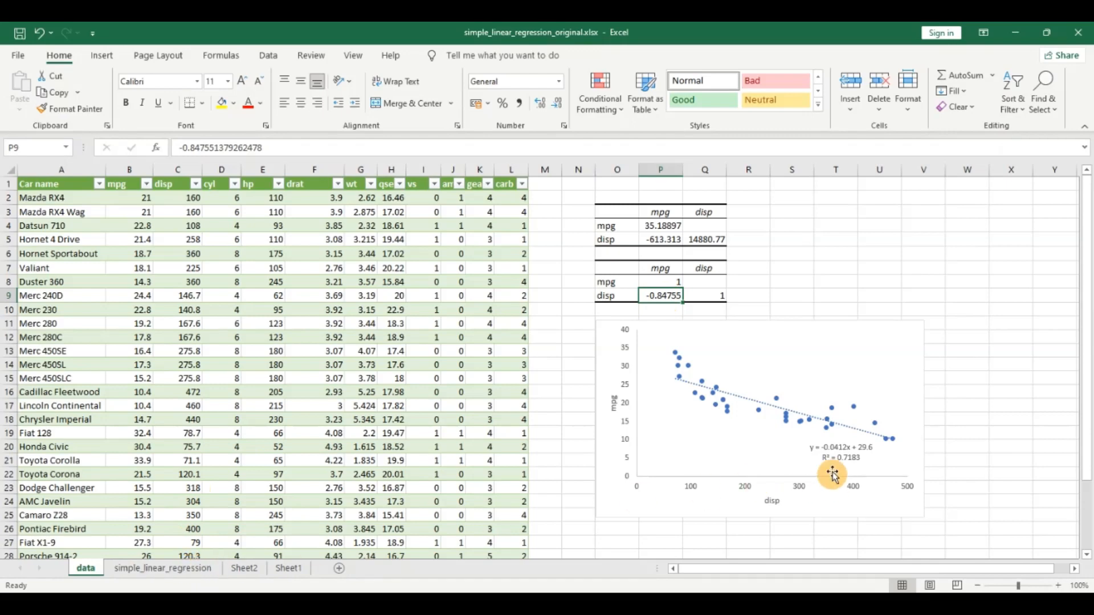
click(841, 453)
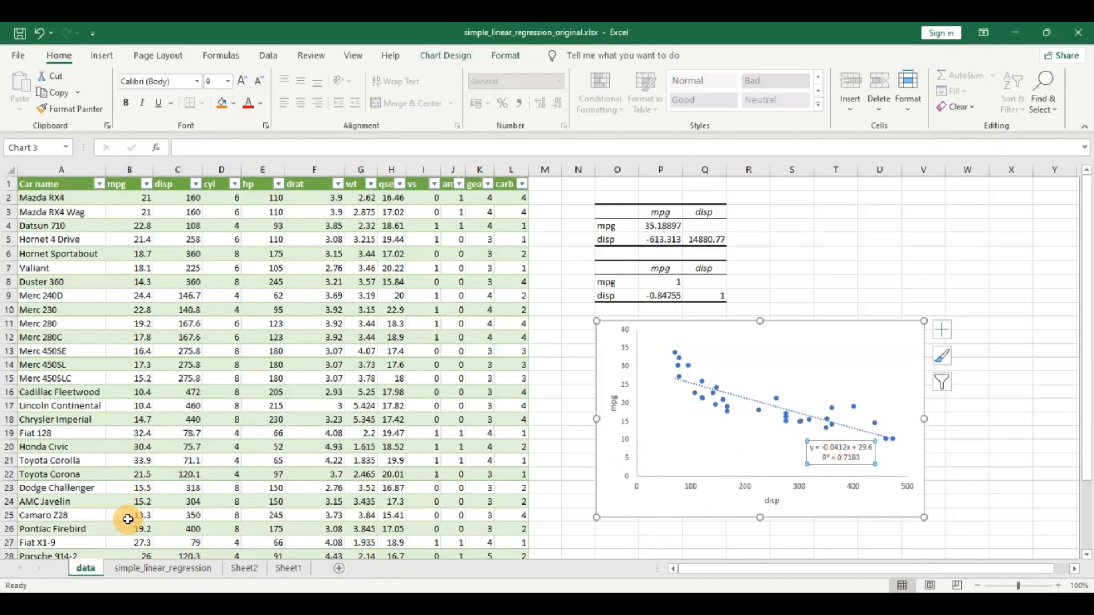
click(163, 568)
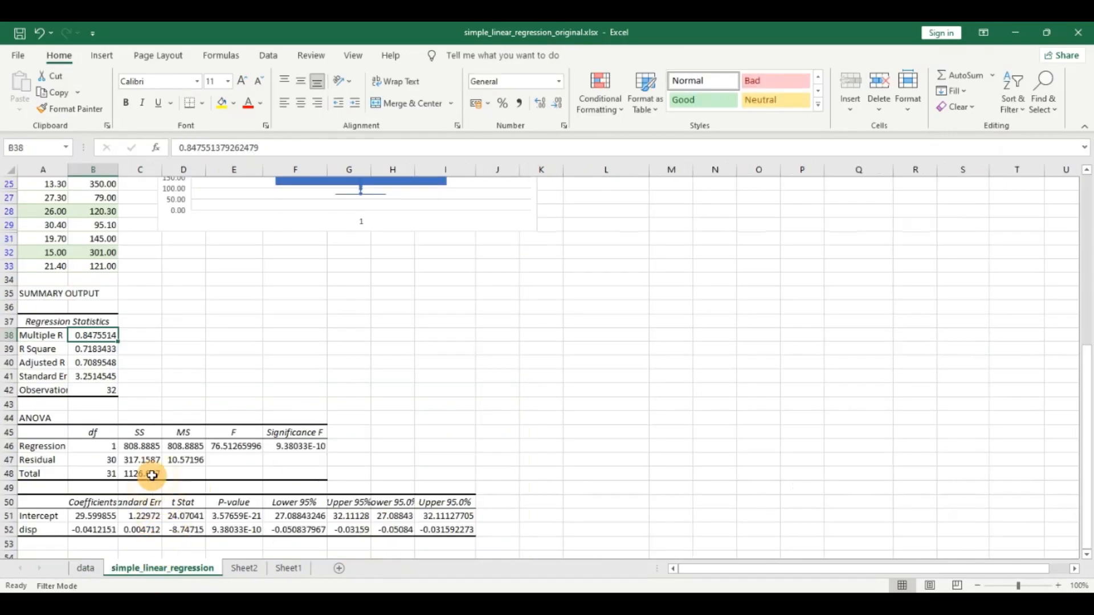
click(89, 349)
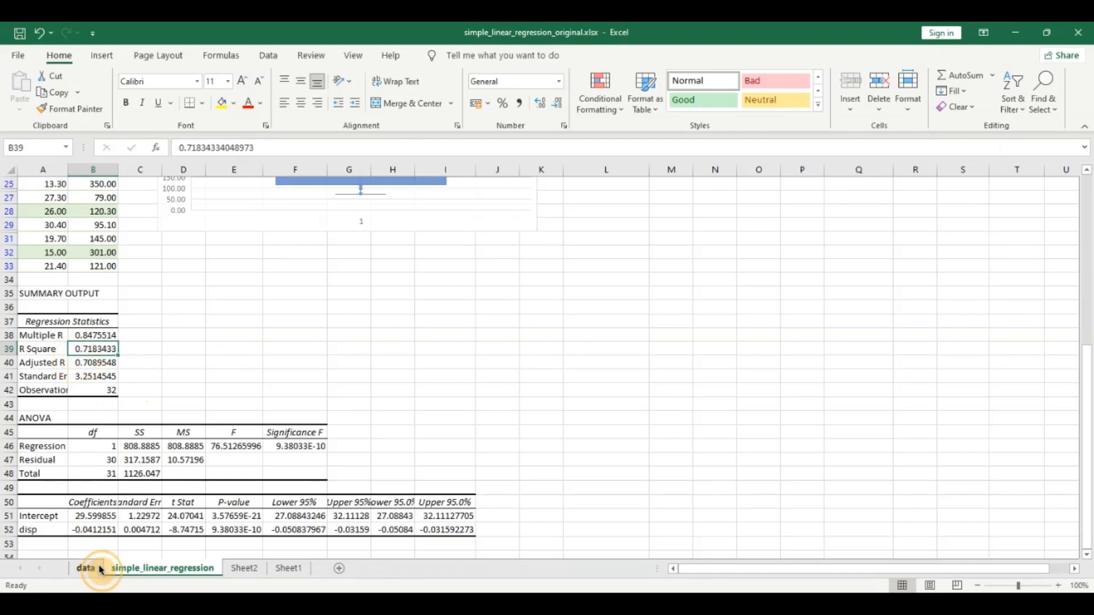
Compare the chart's trendline equation with the Intercept and disp coefficients in the regression output, and return to the car table on the data sheet.
click(88, 569)
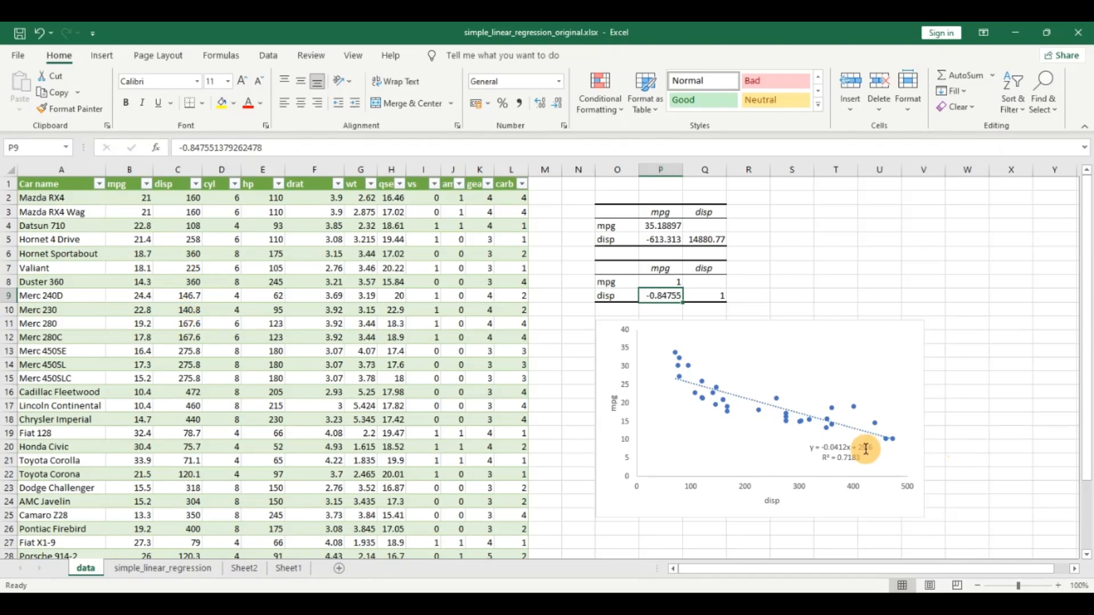
click(834, 454)
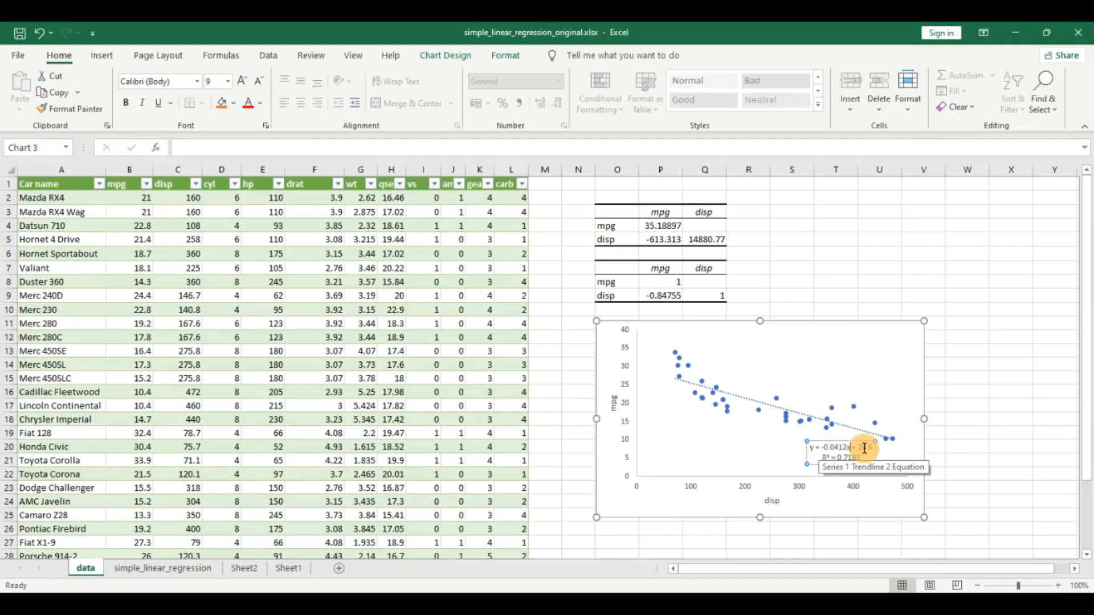
click(180, 570)
click(86, 516)
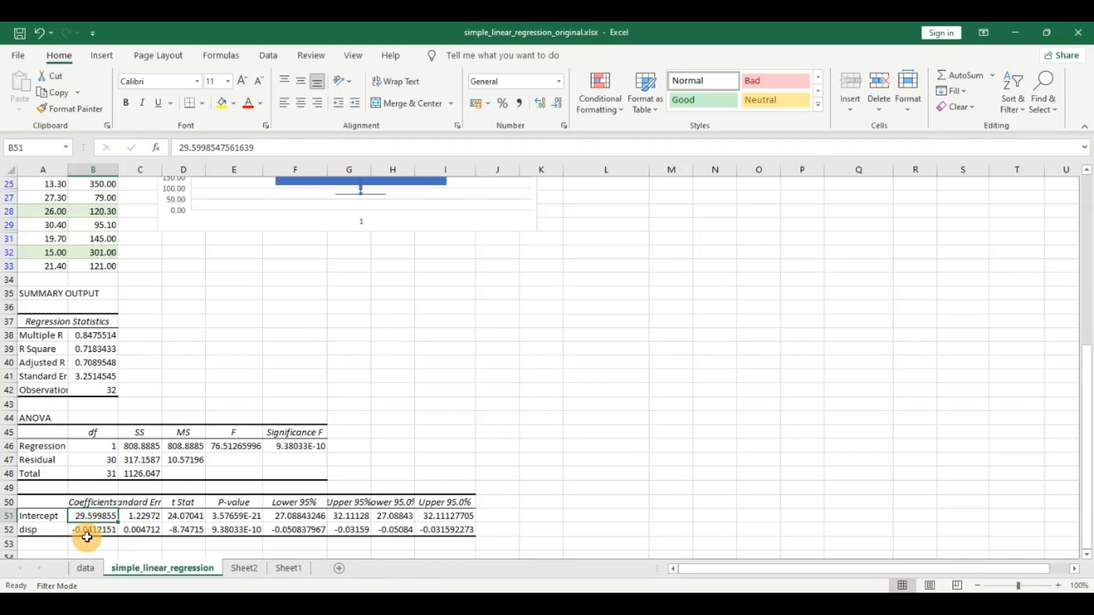
click(87, 569)
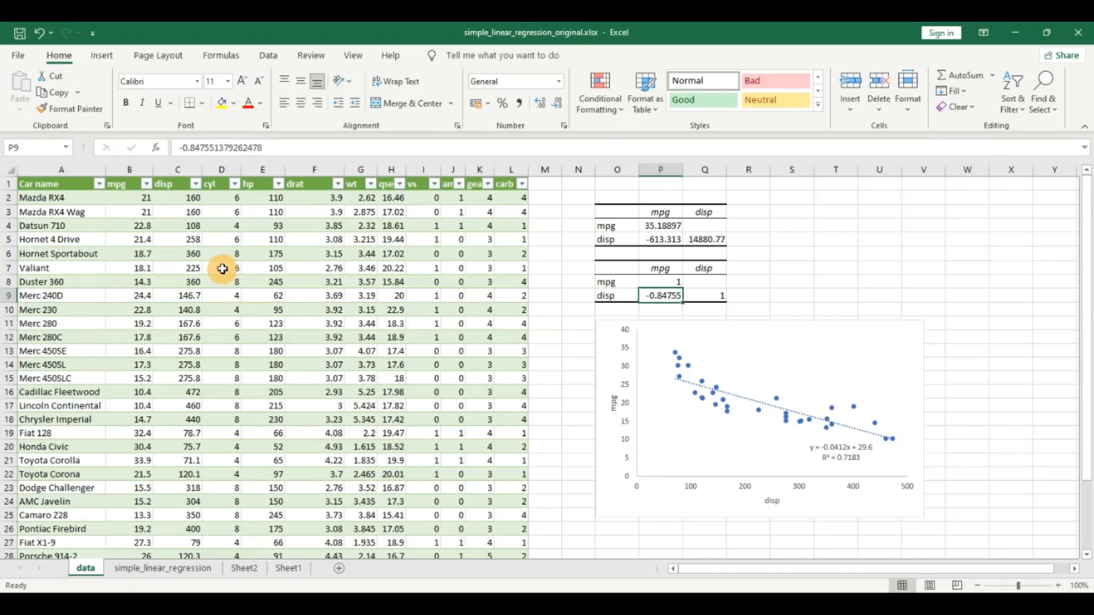
click(222, 269)
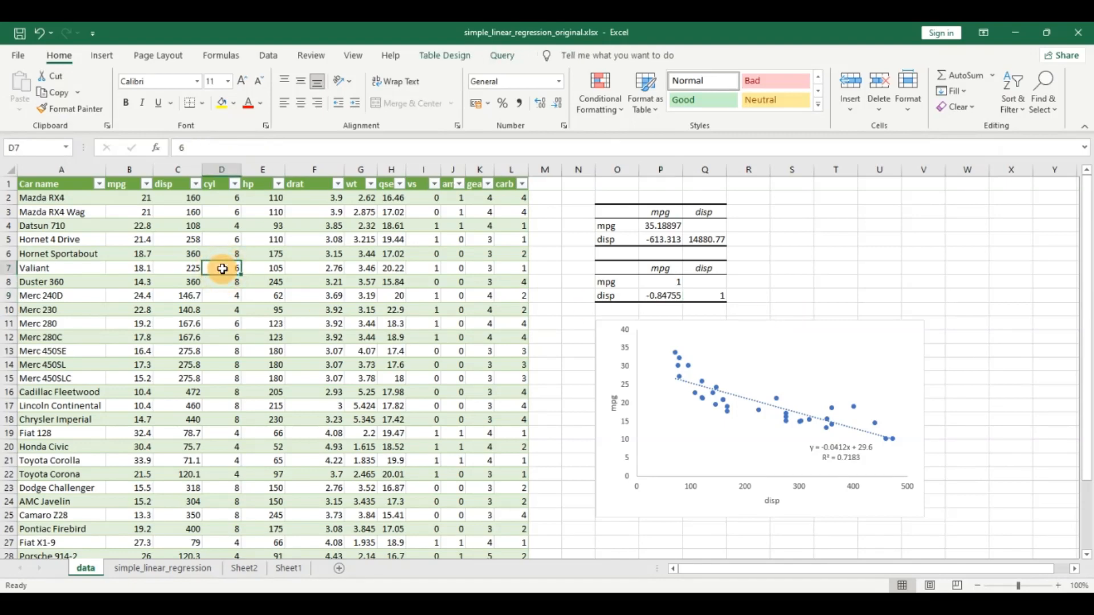